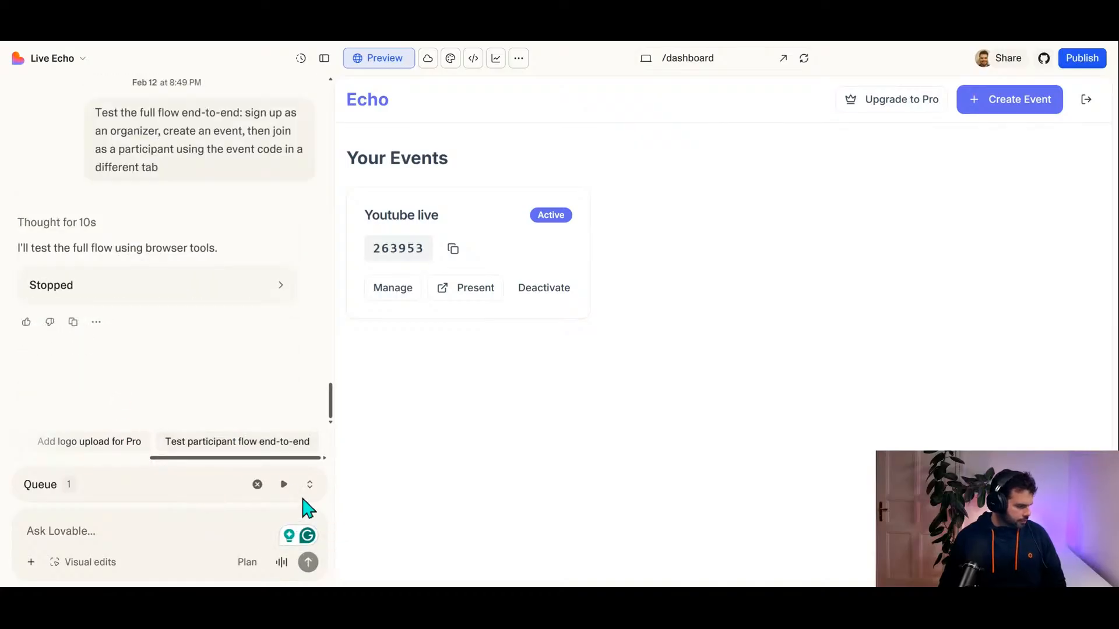
Step: Clear all pending messages from the Live Echo project's prompt queue
left_click(257, 484)
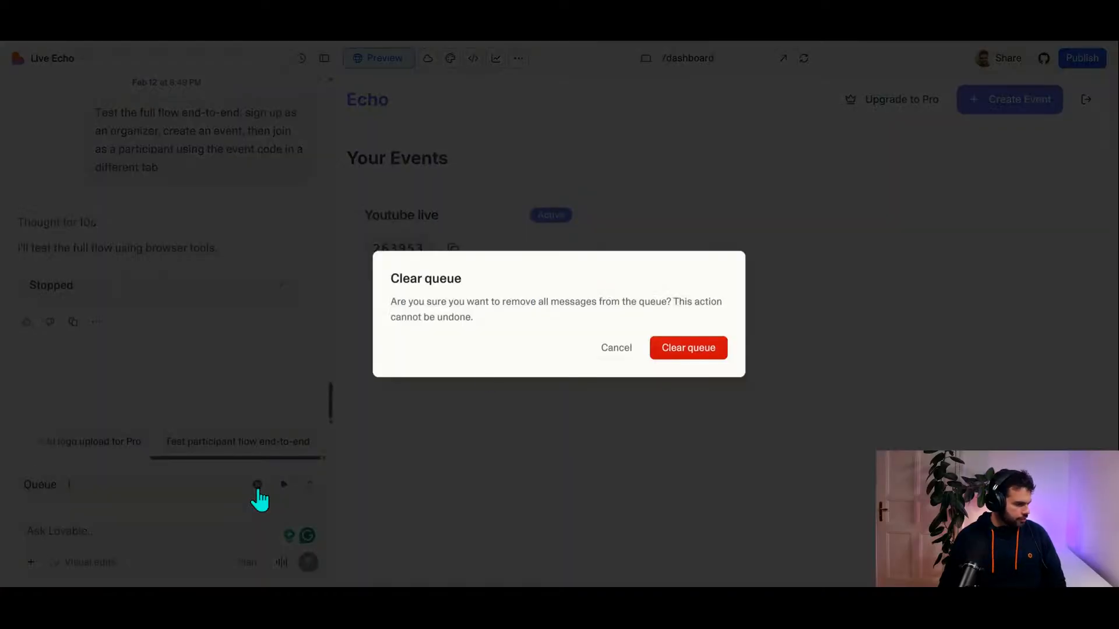
left_click(656, 350)
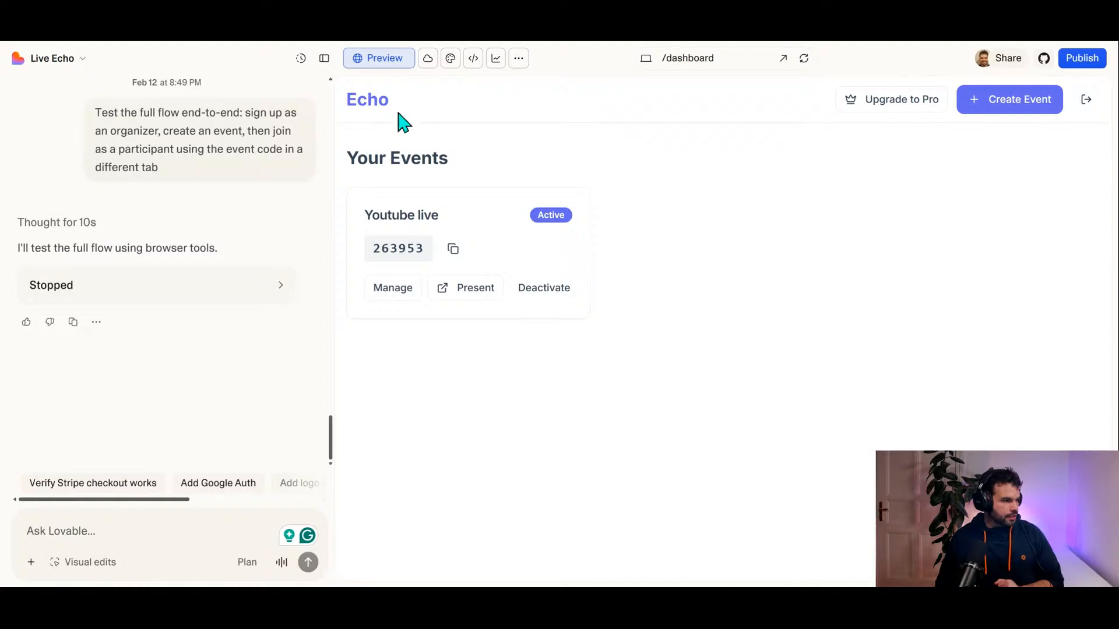
Step: Review the Echo landing page from the event code entry through the feature cards to the Simple Pricing plans
left_click(369, 103)
scroll(757, 280, "down", 5)
scroll(645, 260, "up", 5)
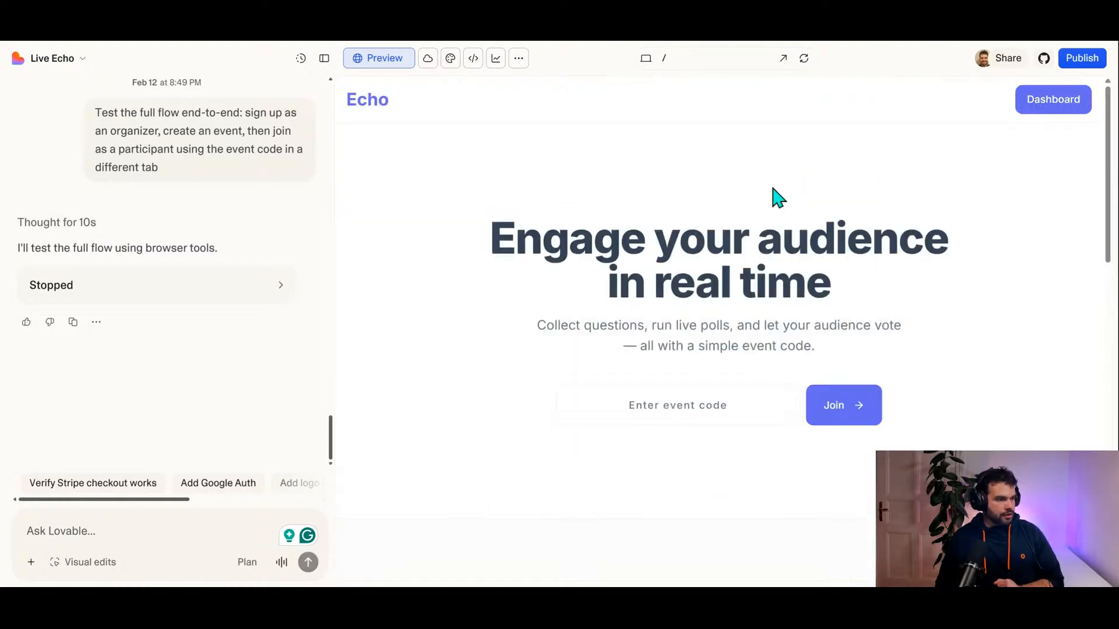
scroll(694, 282, "down", 5)
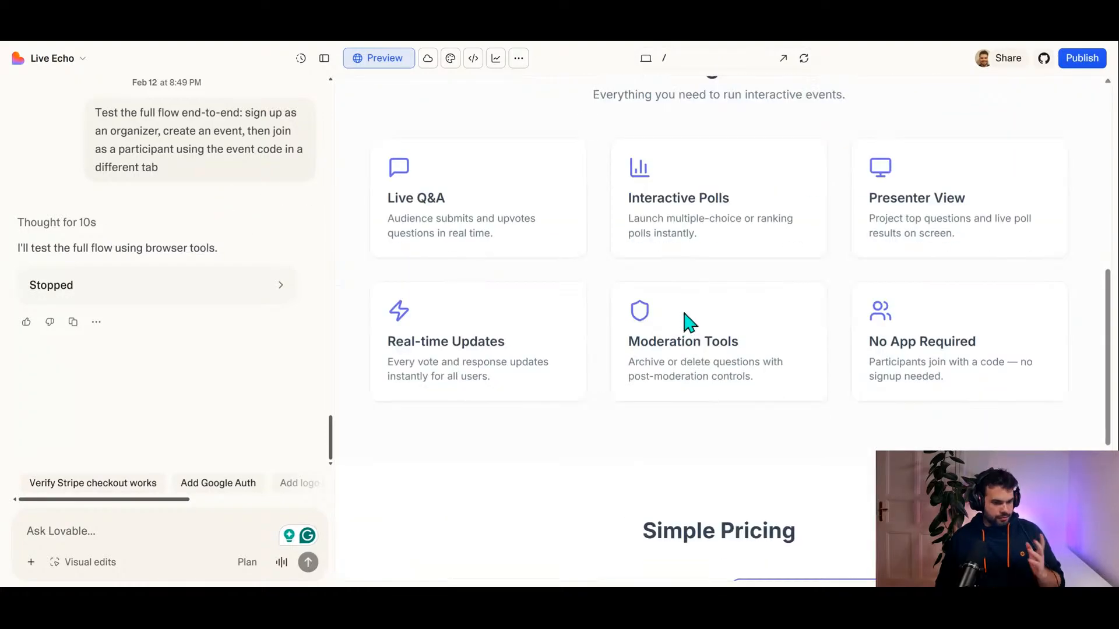
scroll(691, 292, "down", 5)
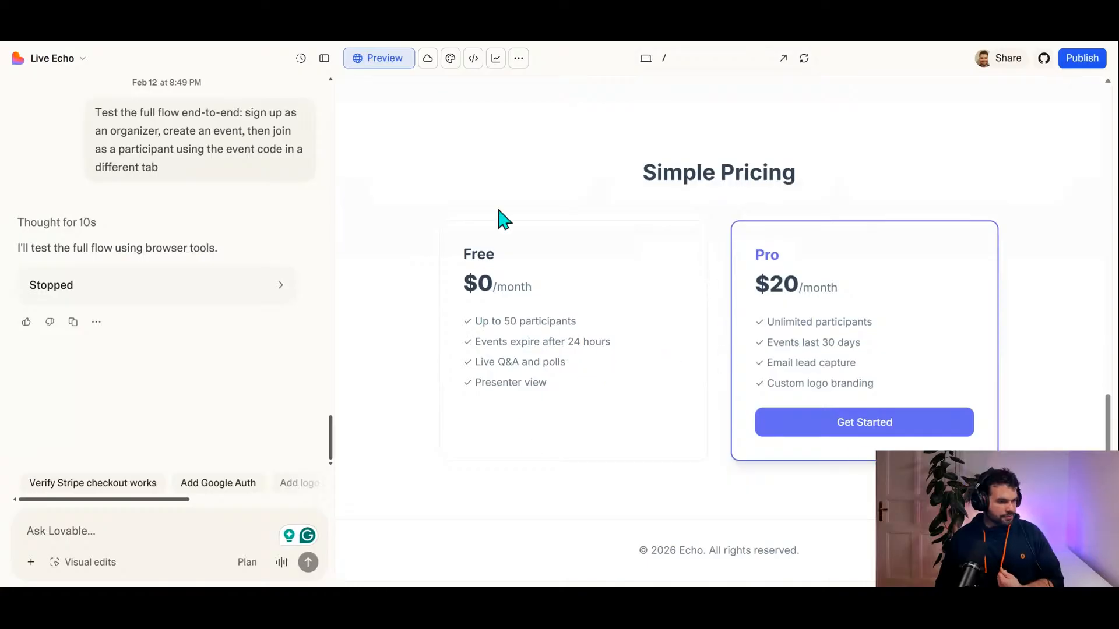
scroll(513, 233, "up", 5)
scroll(537, 252, "up", 5)
scroll(716, 279, "down", 10)
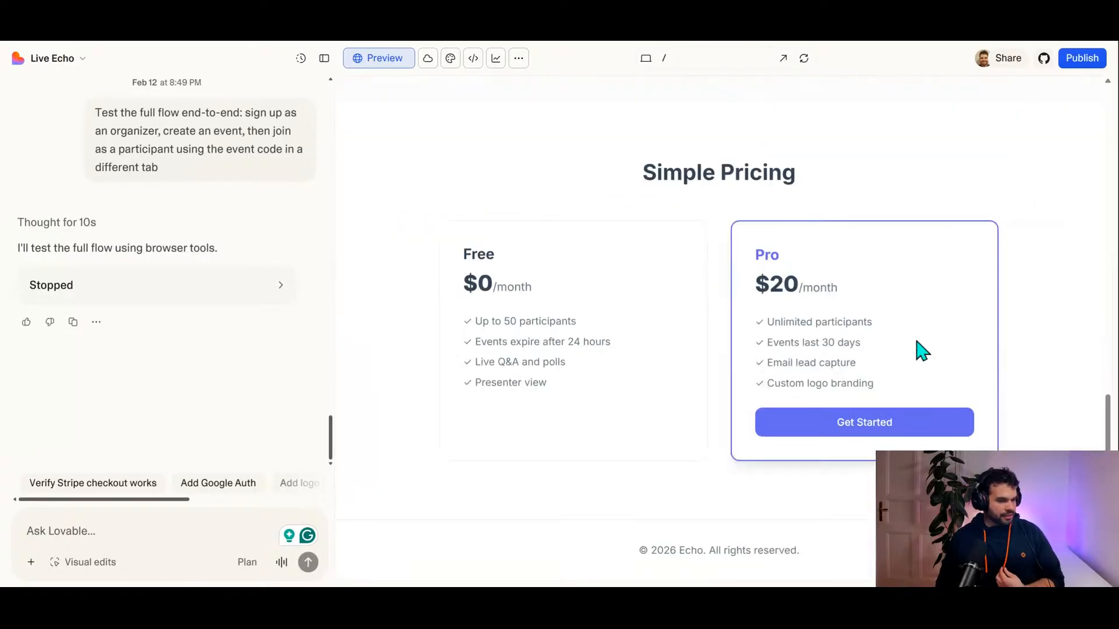
Step: Get started with the Pro plan and switch from account creation to signing in with an existing account
left_click(879, 435)
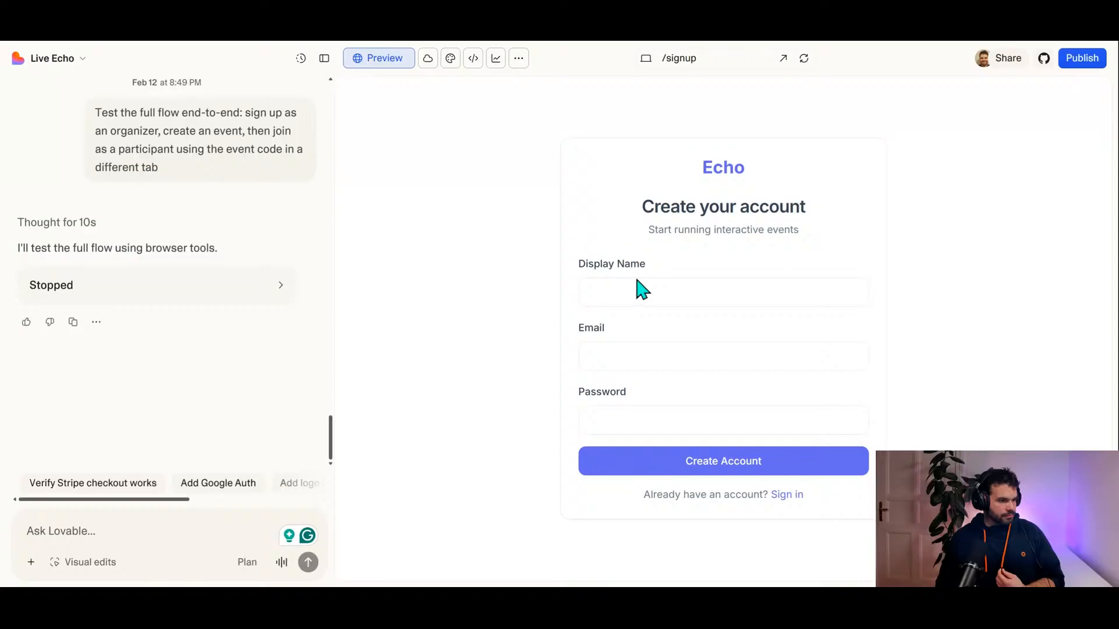
left_click(655, 300)
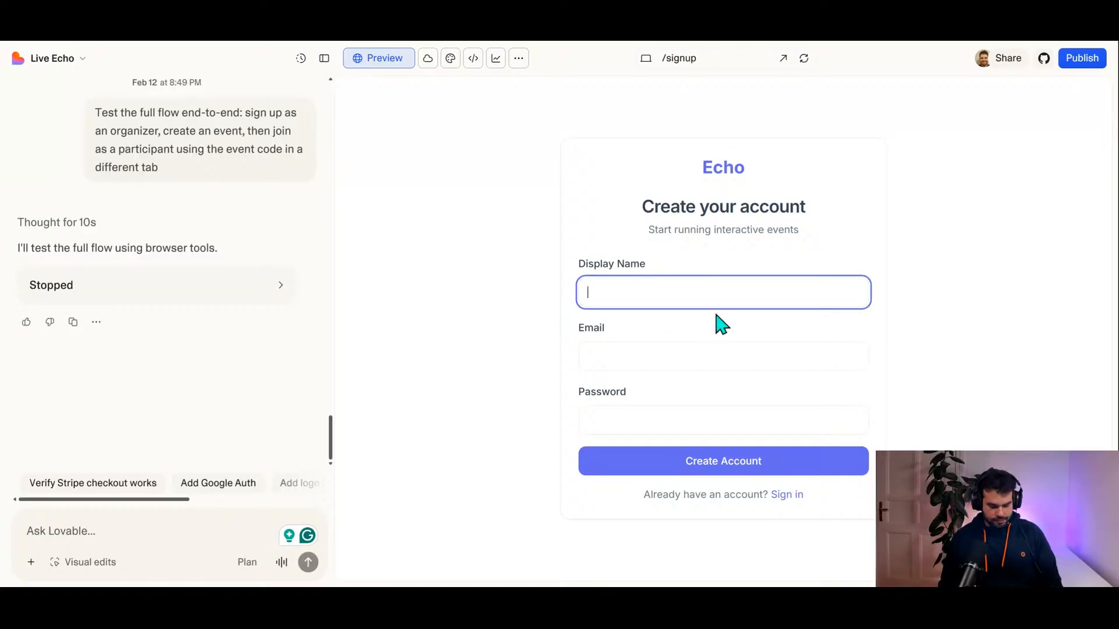
type("#d")
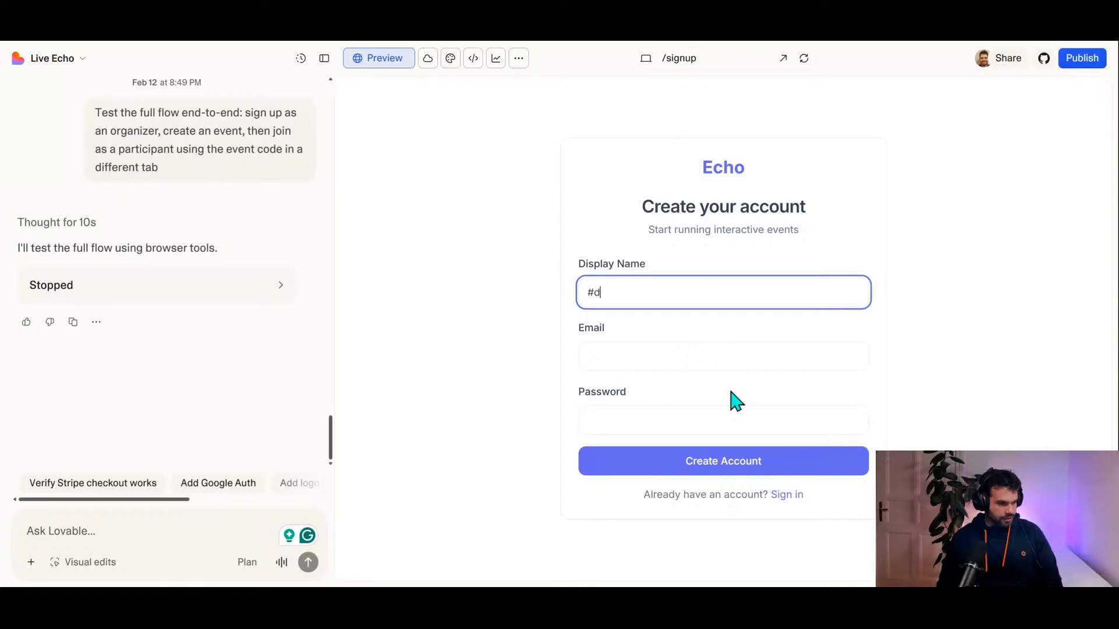
left_click(786, 495)
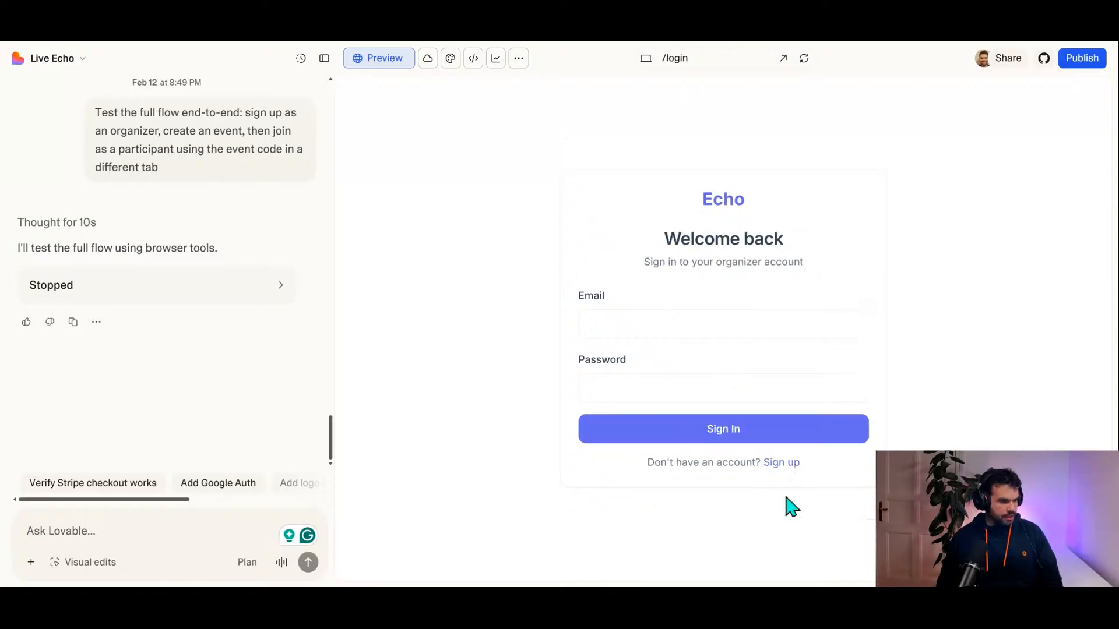
Step: Enter the organizer's e-mail address in the Echo sign-in form
left_click(644, 317)
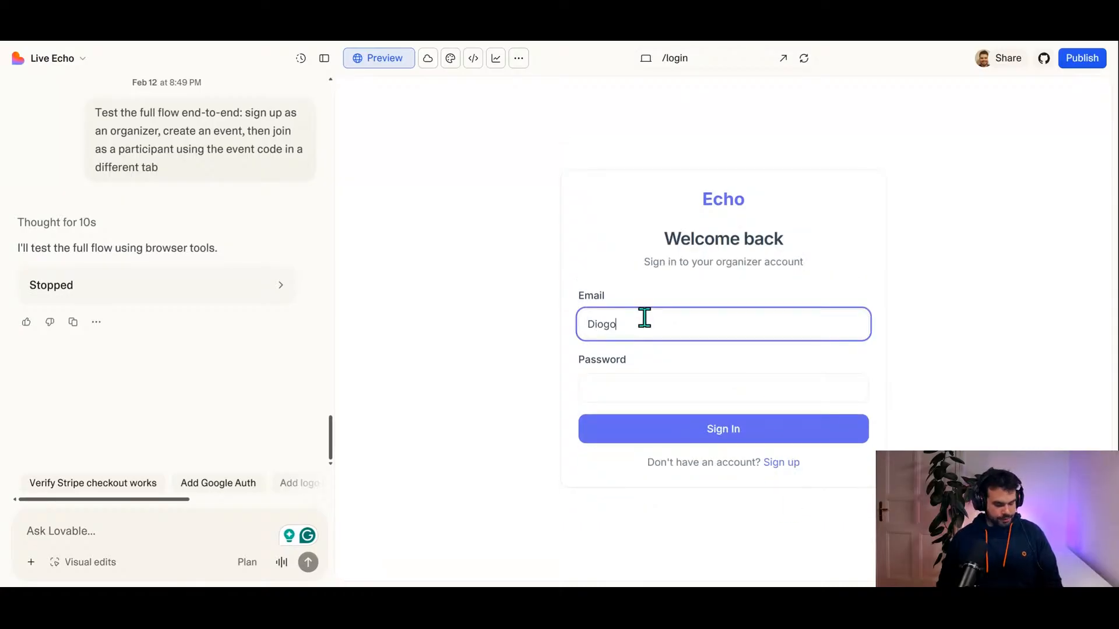
key("BackSpace")
key("BackSpace")
key("BackSpace")
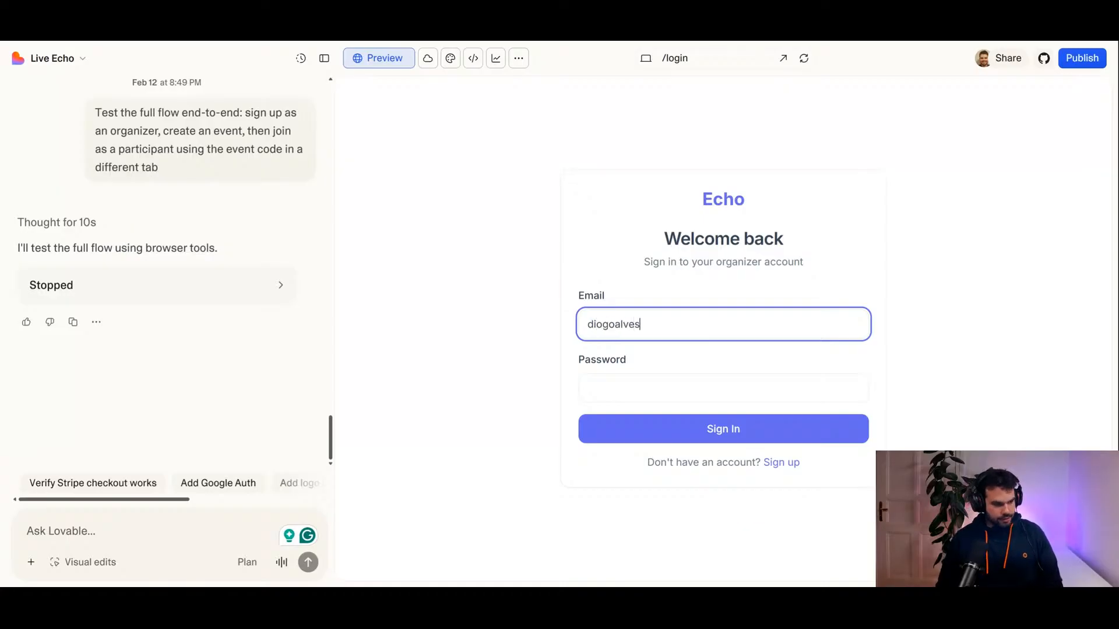
left_click(679, 392)
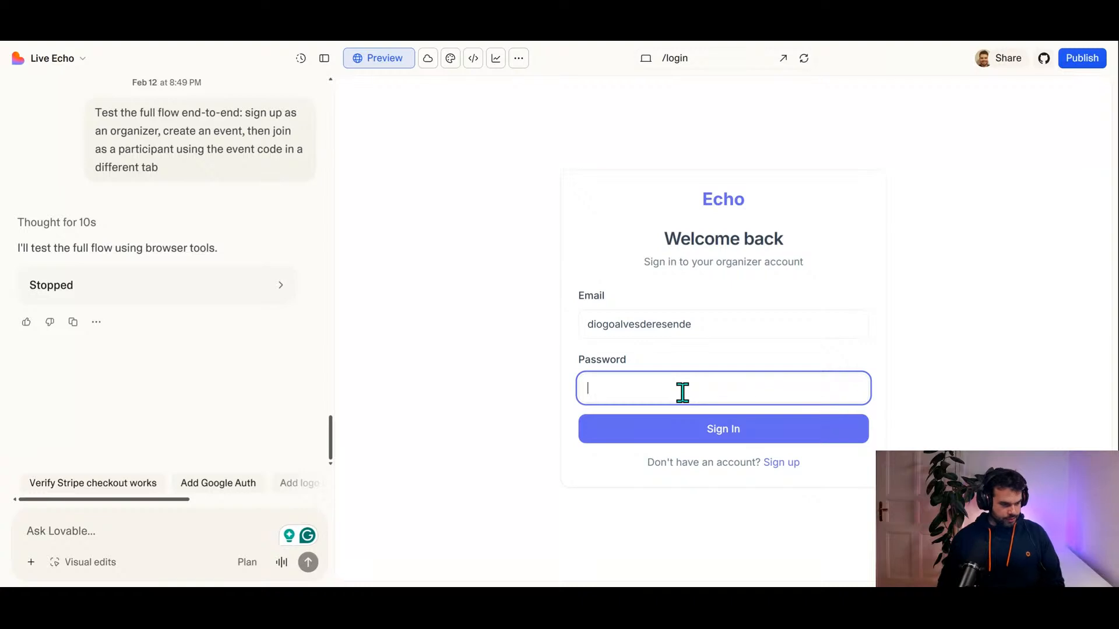
left_click(725, 332)
type("@gmail.com")
Step: Try to sign in to Echo with the account password
left_click(722, 381)
type("•••••••••••")
key("Return")
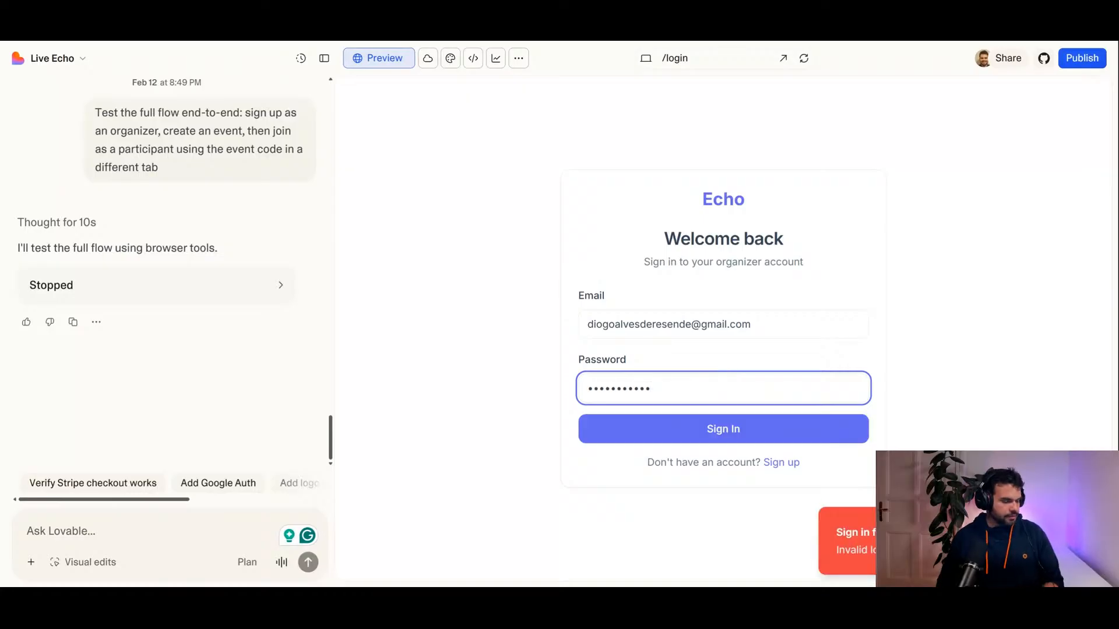
Step: Replace the entry in the password field with the account password and sign in to Echo
double_click(690, 384)
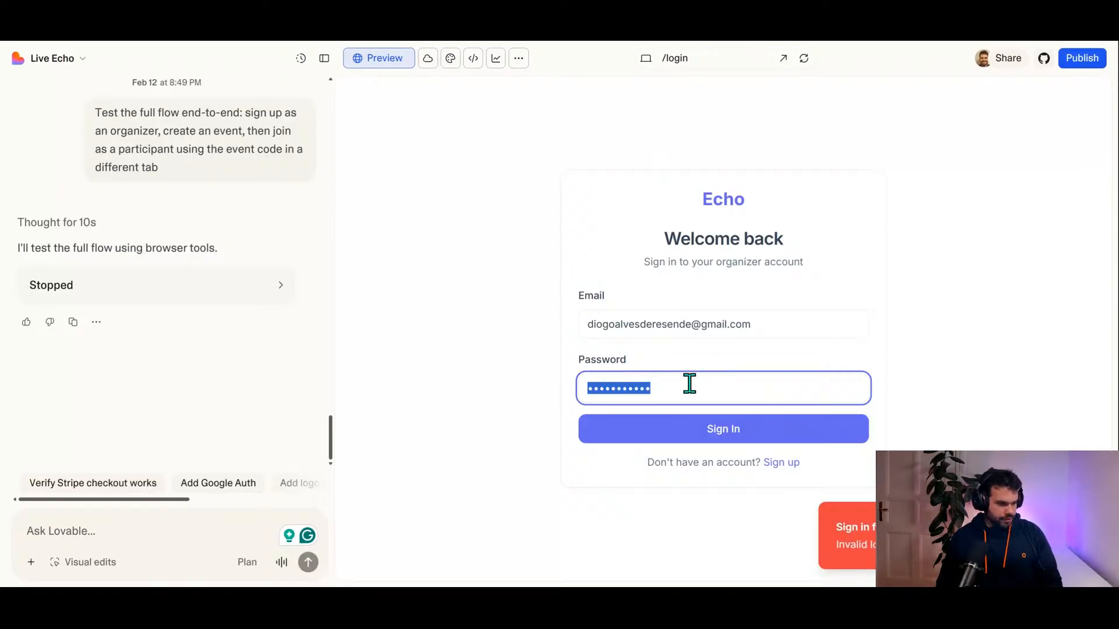
type("•••••••••••")
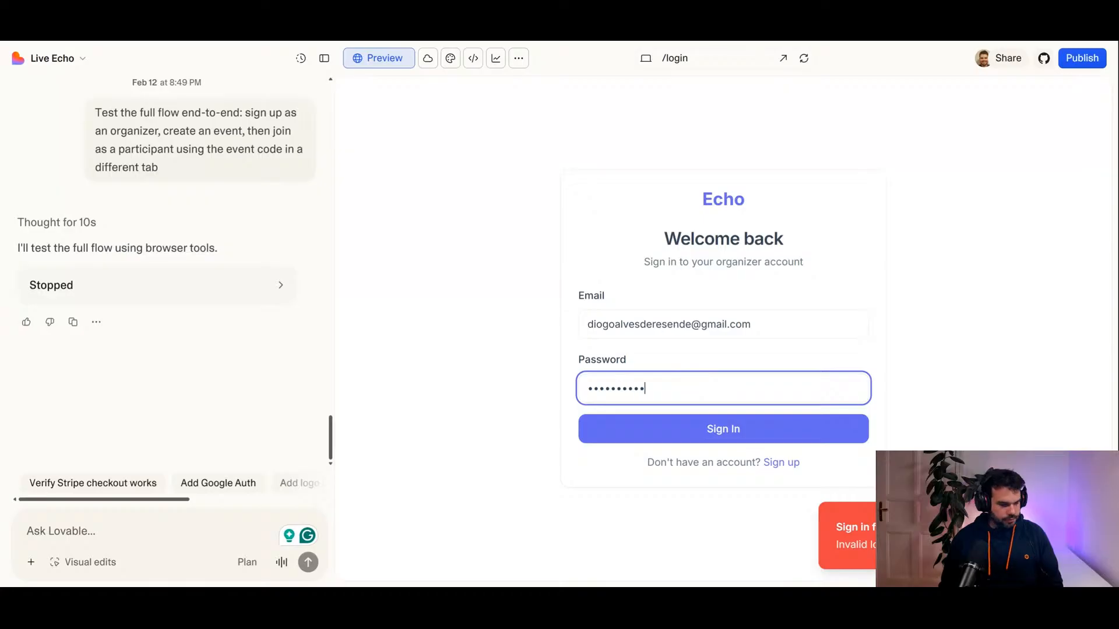
key("Return")
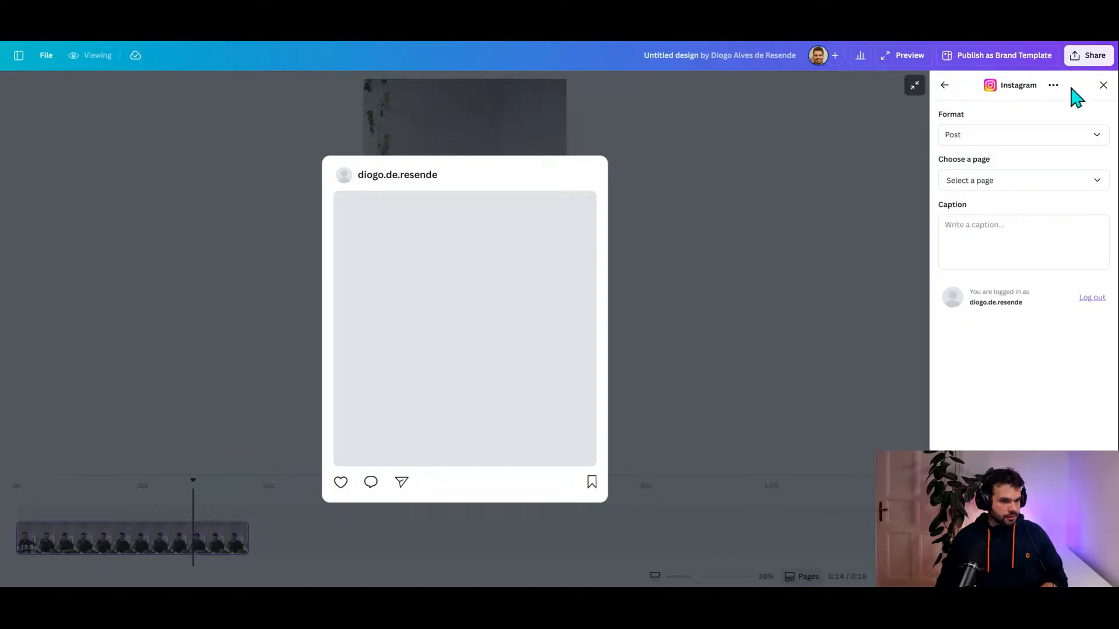
Step: In Canva, close the Instagram sharing settings and play the mobile video from its start, replaying from about 11 seconds
left_click(1102, 88)
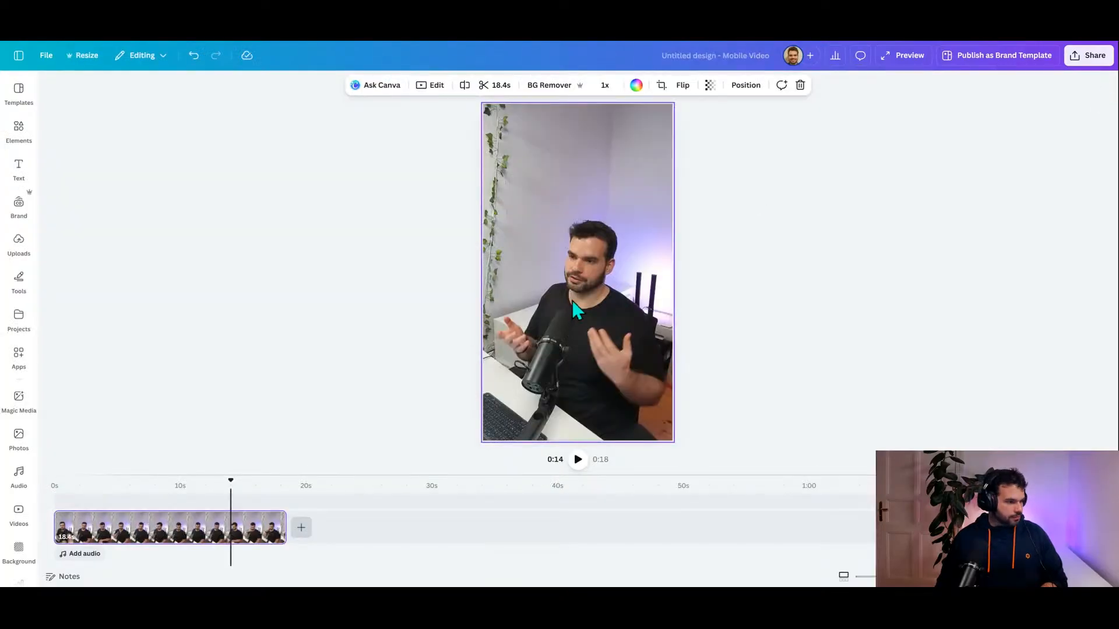
left_click_drag(229, 478, 11, 485)
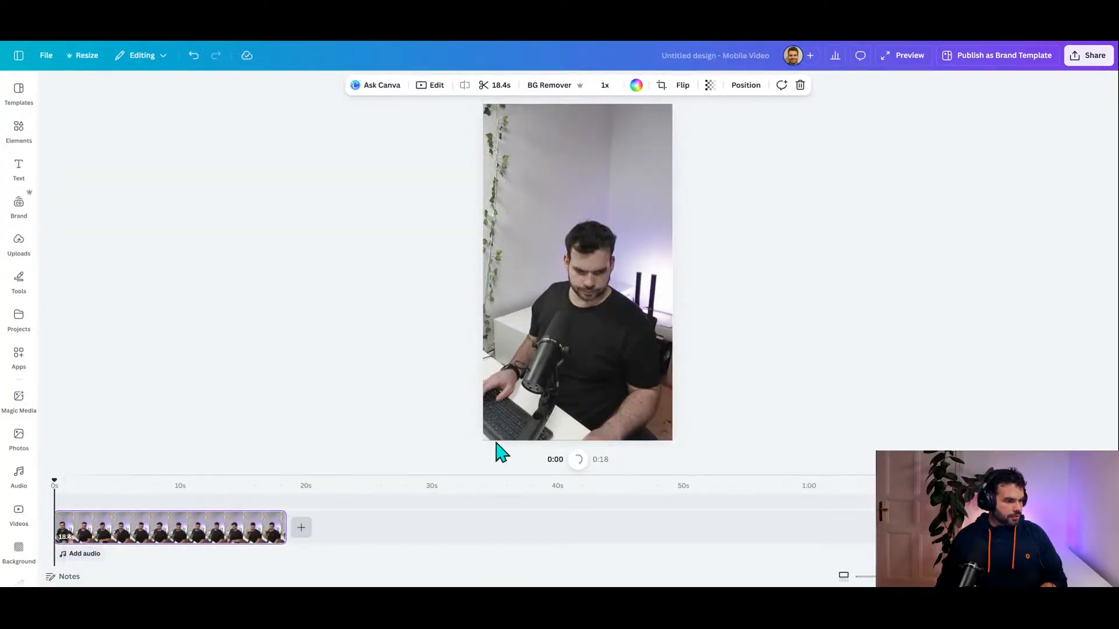
left_click(578, 461)
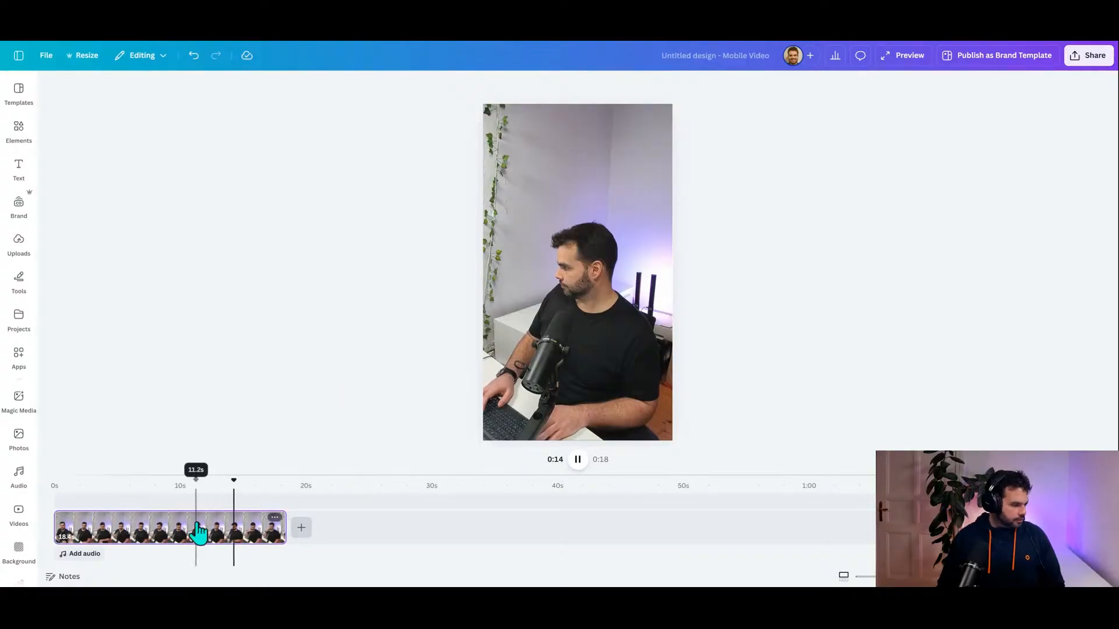
mouse_move(254, 483)
left_mouse_down()
mouse_move(165, 493)
mouse_move(292, 502)
mouse_move(97, 497)
mouse_move(200, 501)
left_mouse_up()
key("space")
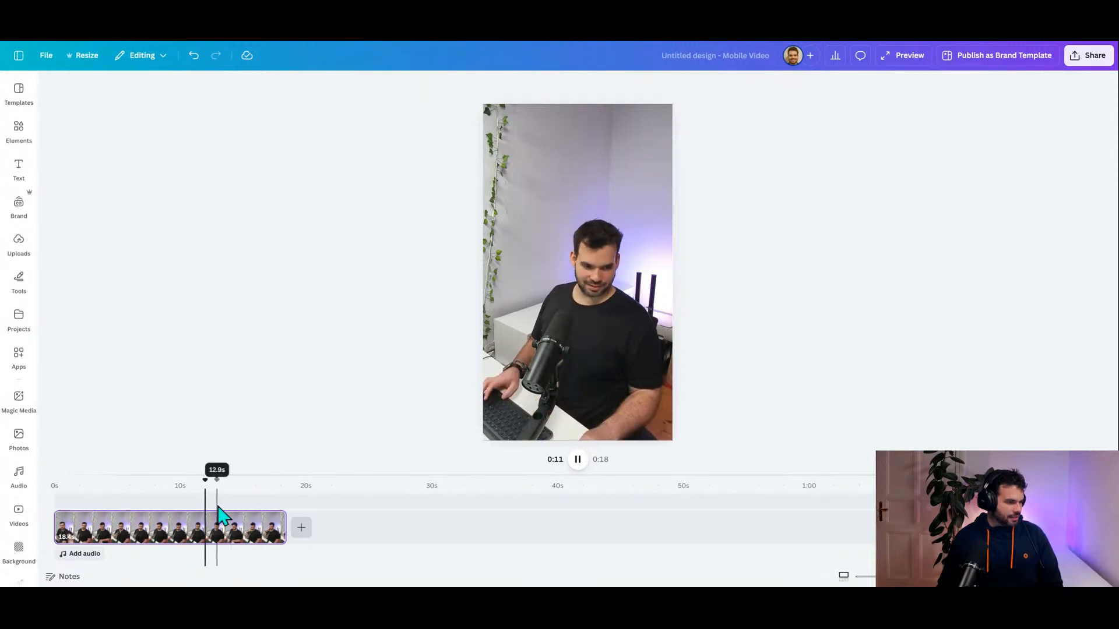
key("space")
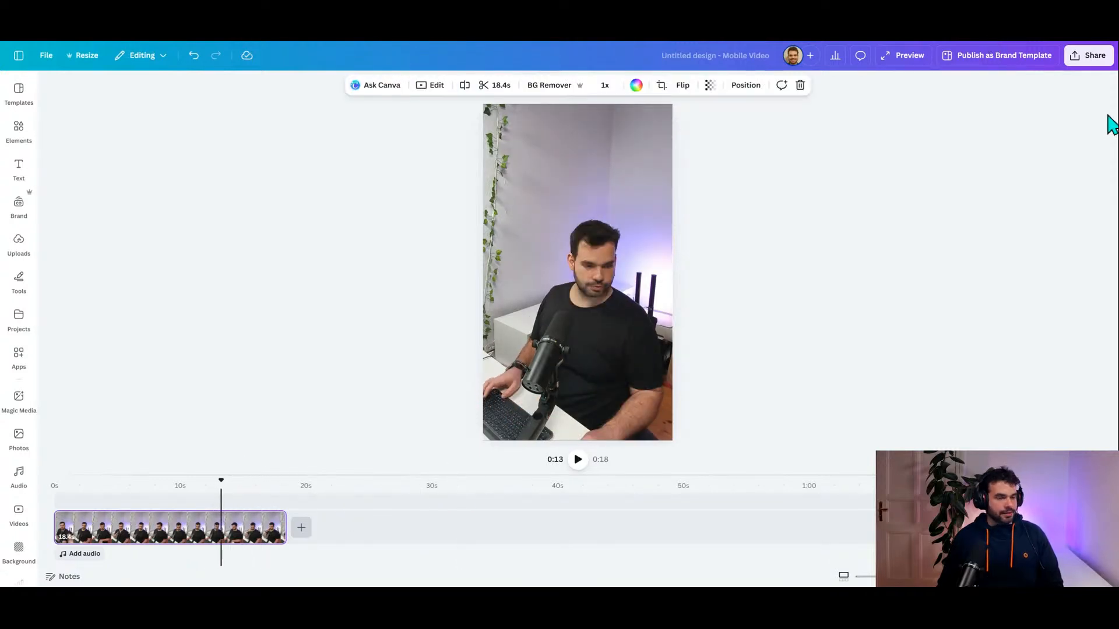
Step: Share the video design to Instagram with the format set to Reel (video)
left_click(1090, 56)
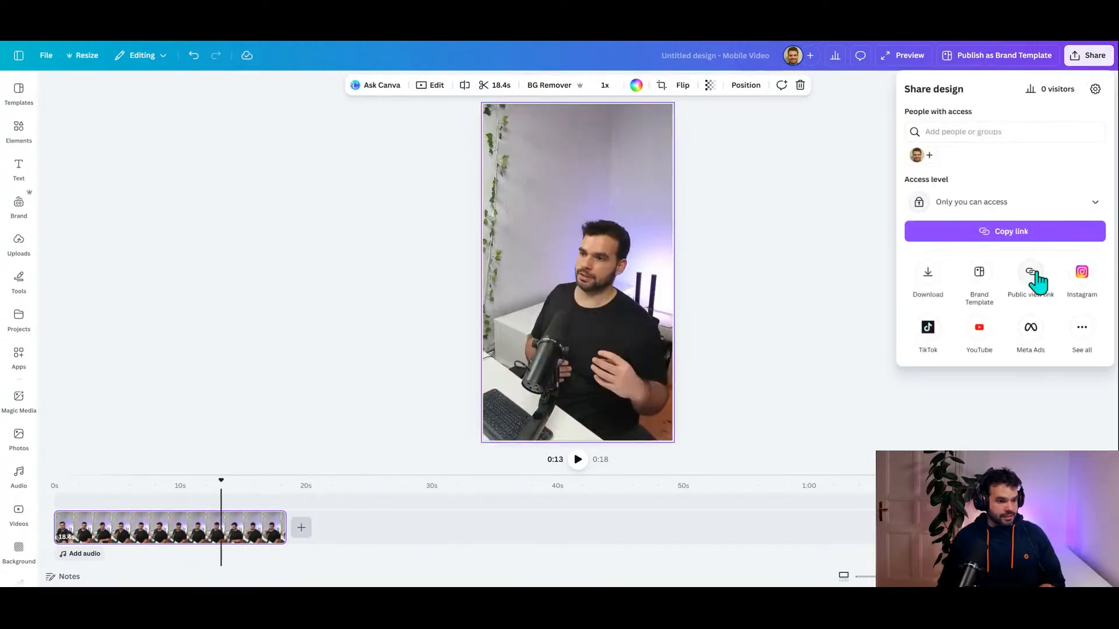
left_click(1081, 271)
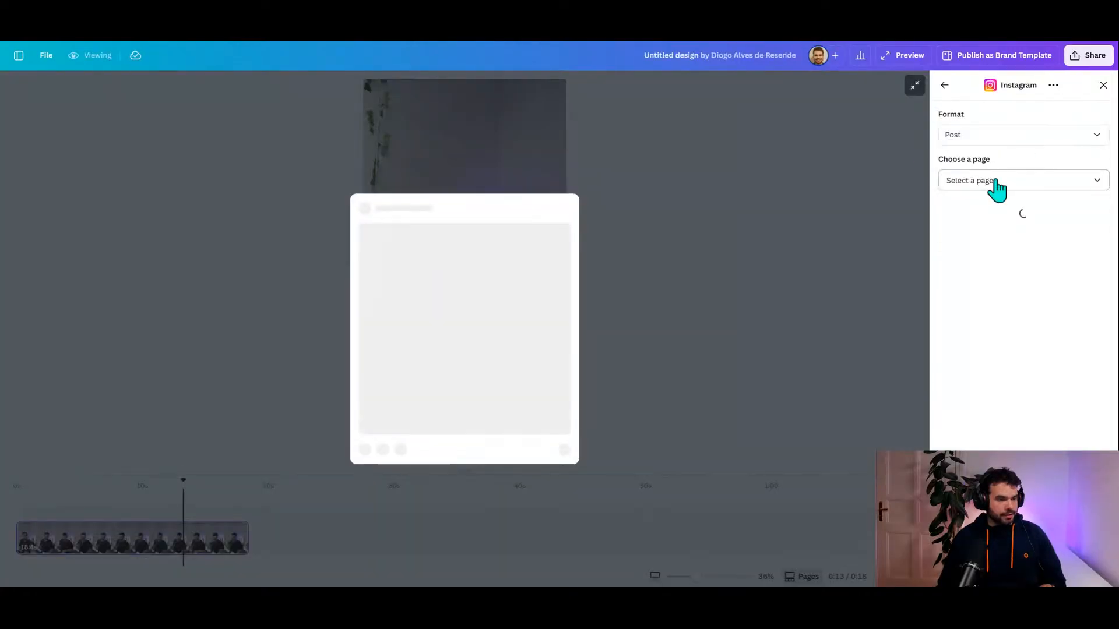
left_click(991, 136)
left_click(968, 209)
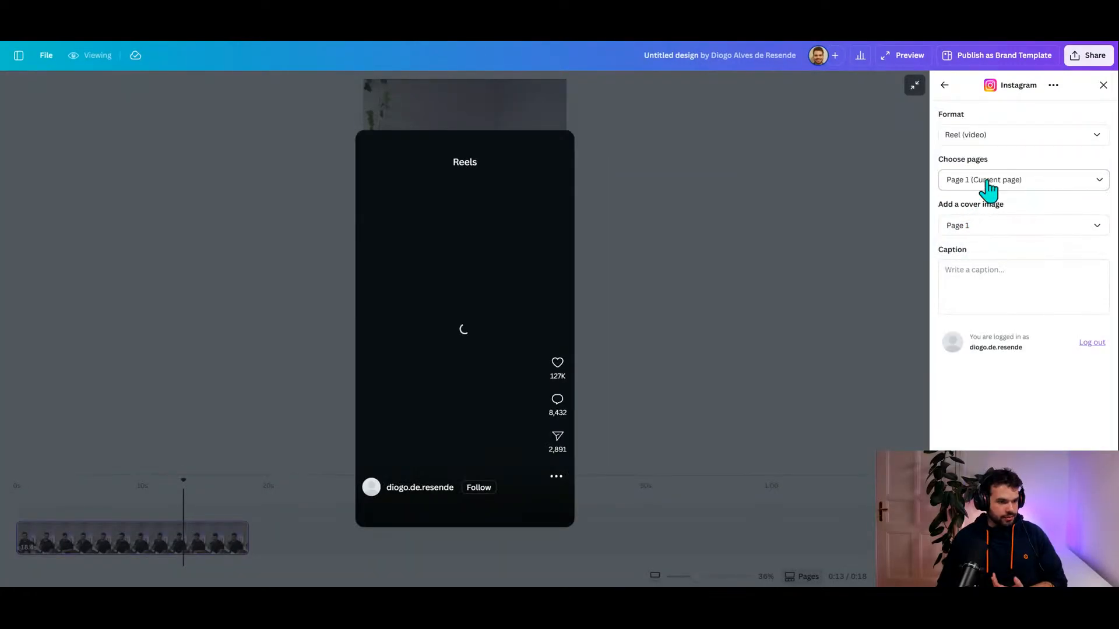
Step: Paste the prepared caption starting "No more monthly fees for basic event tools" and put the "Comment "ECHO"" call to action on its own line
left_click(970, 277)
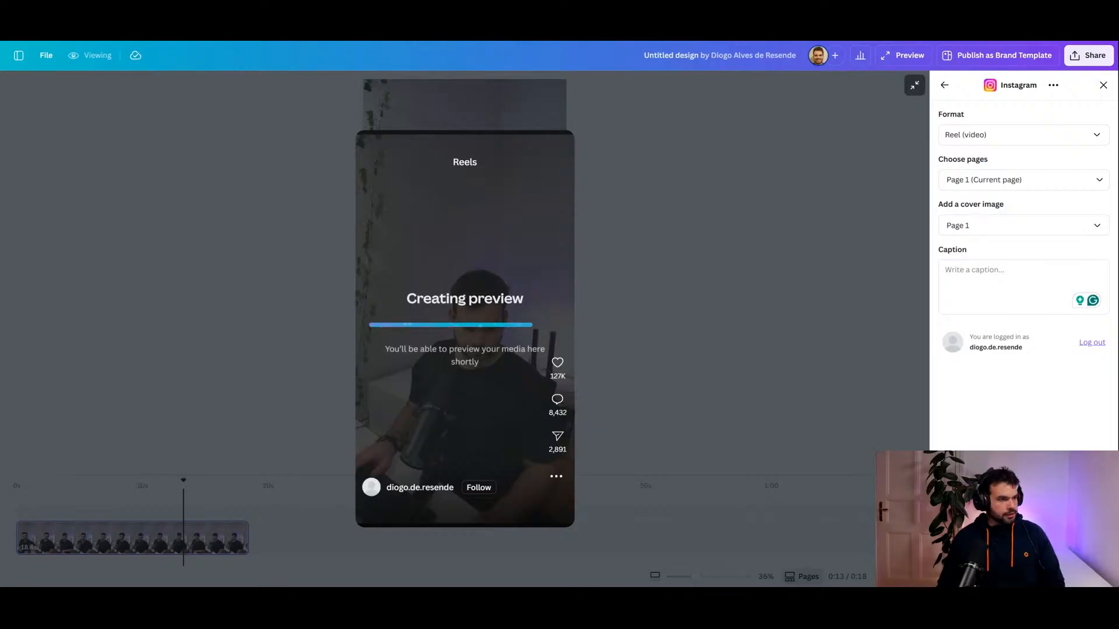
left_click(960, 292)
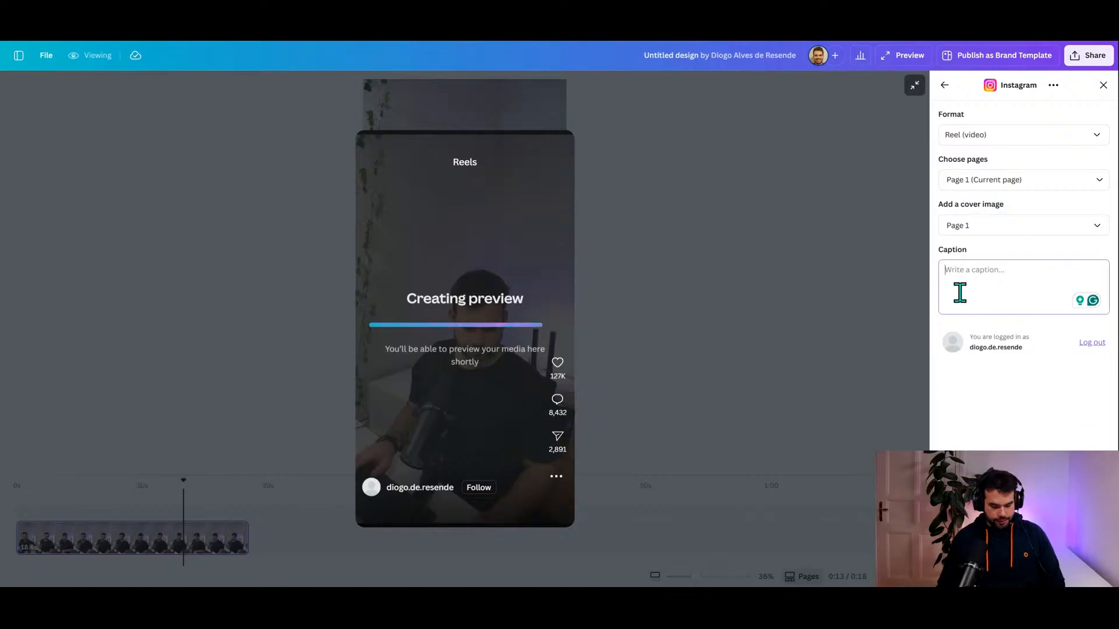
key("ctrl+v")
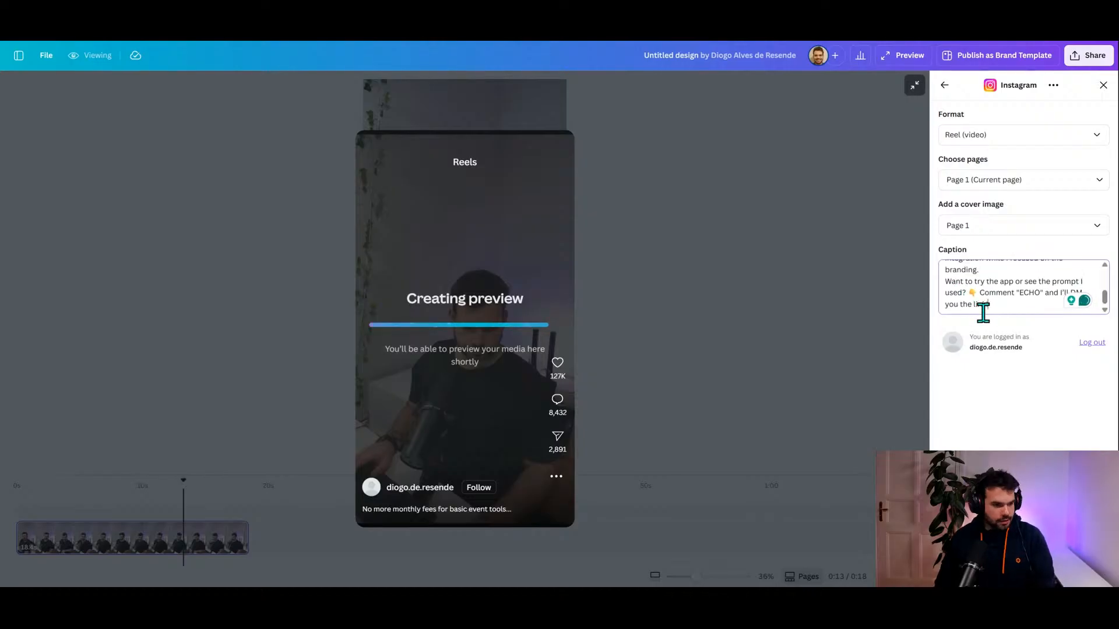
key("Return")
key("Return")
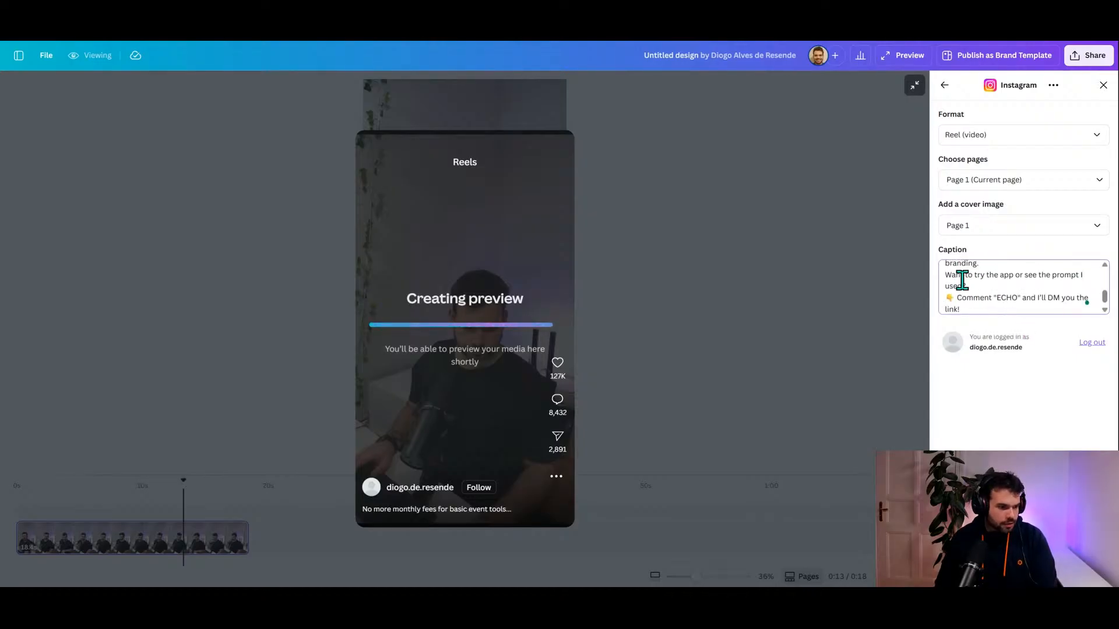
scroll(961, 303, "up", 3)
scroll(956, 299, "up", 1)
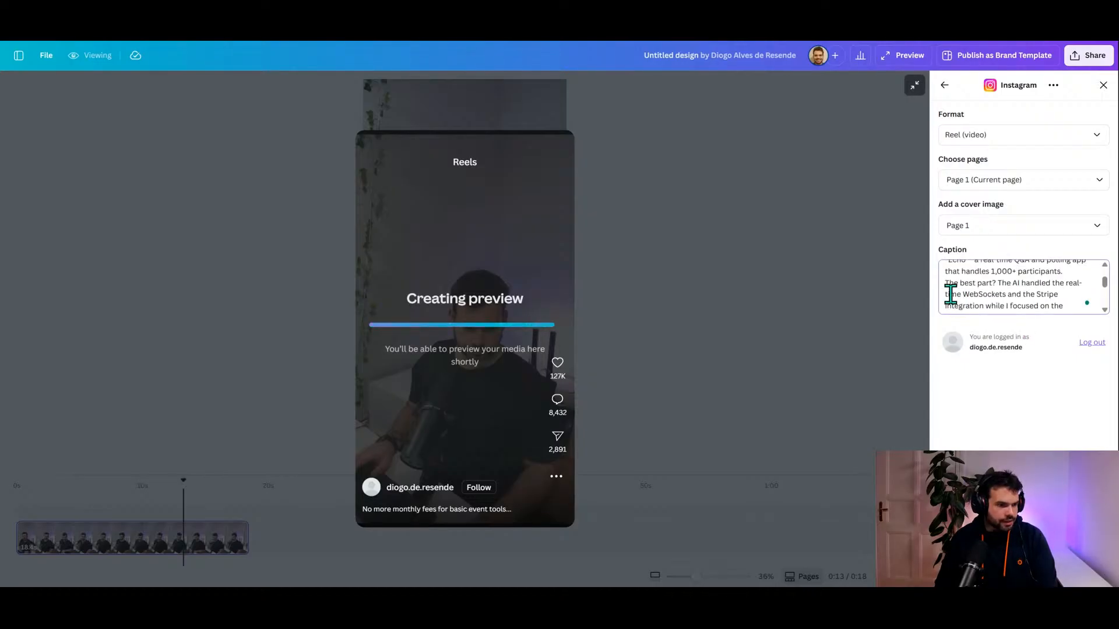
scroll(956, 294, "up", 3)
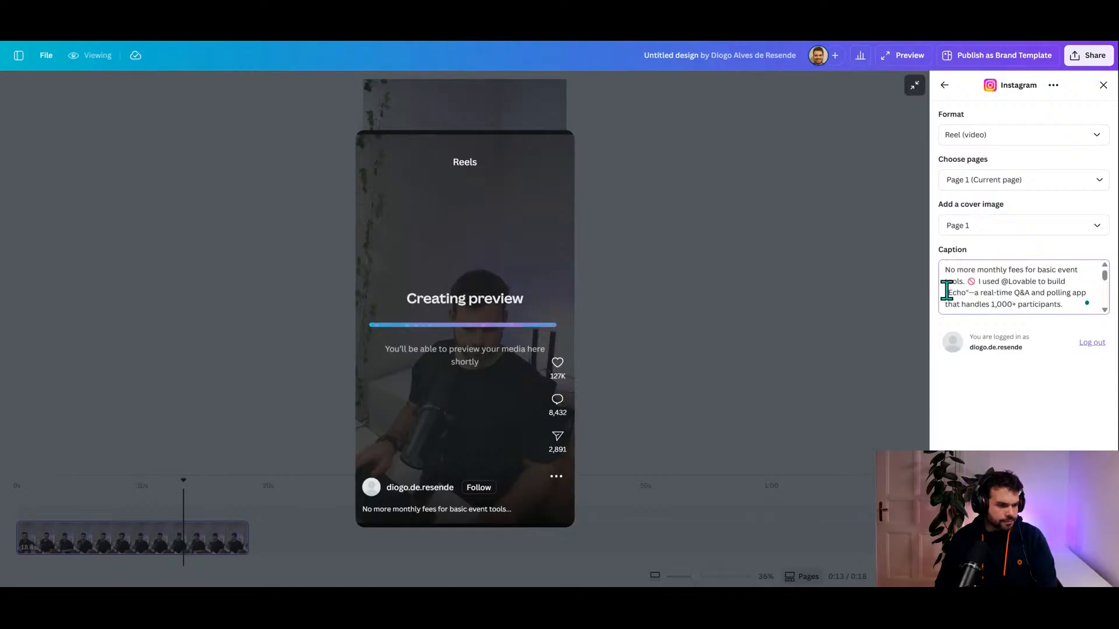
left_click(977, 281)
key("Return")
key("Return")
scroll(999, 293, "down", 3)
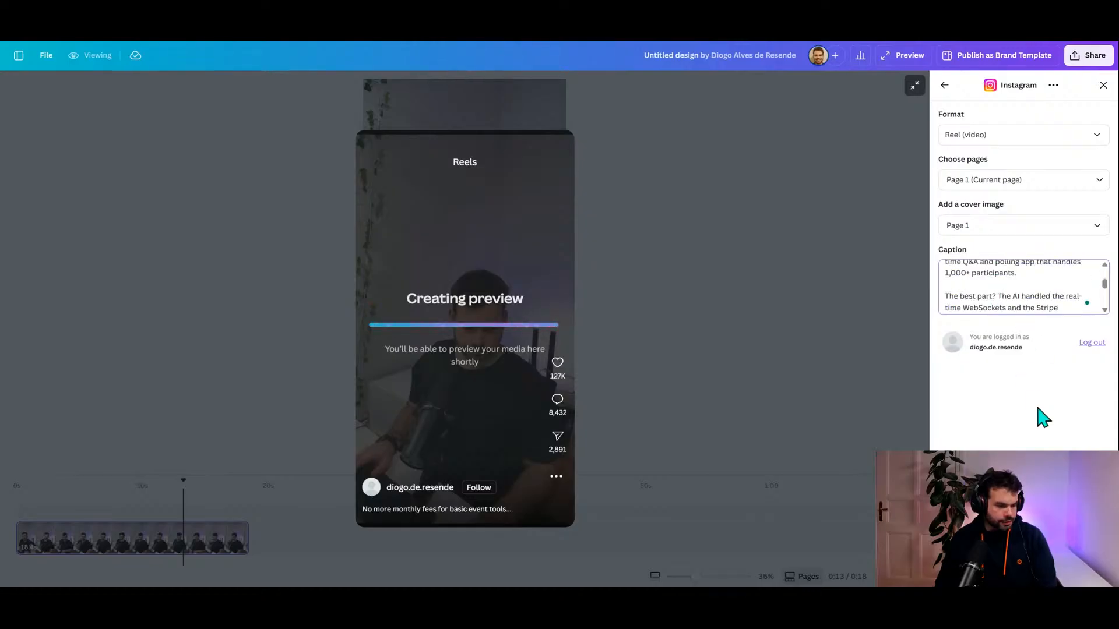
left_click(1024, 570)
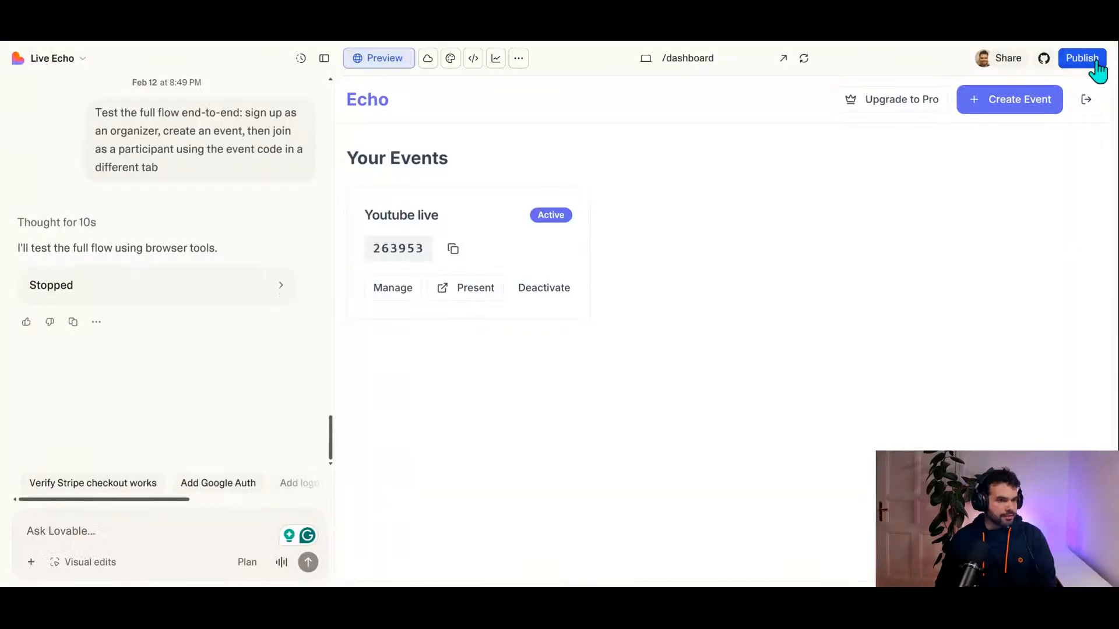
Step: Switch to the Live Echo project in Lovable, open its publishing options and run the security review scan
left_click(1084, 58)
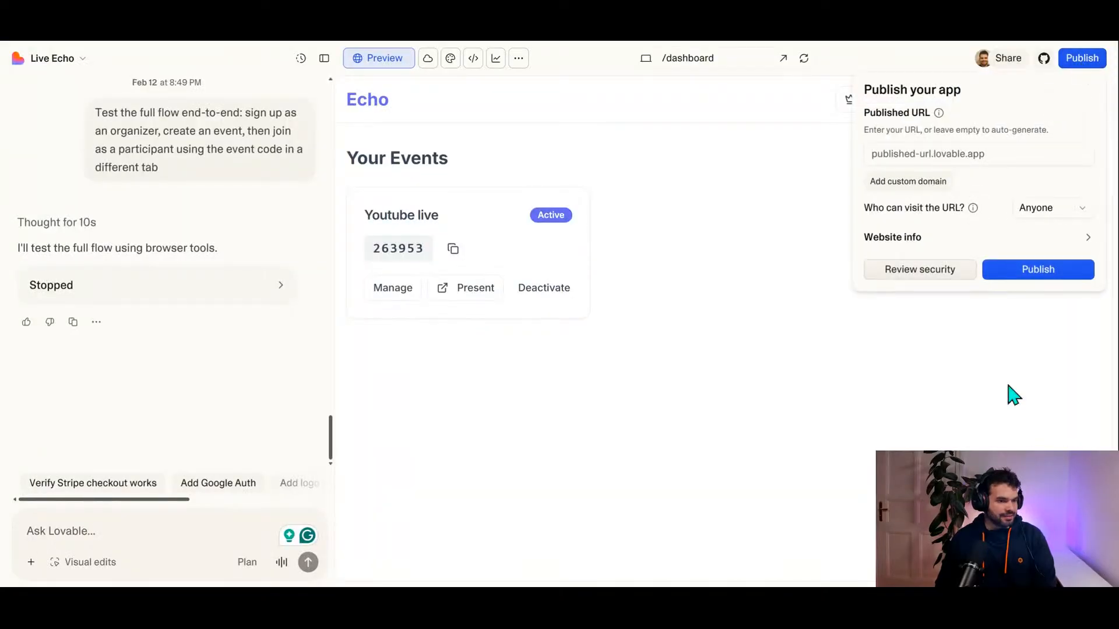
left_click(1039, 274)
left_click(1039, 282)
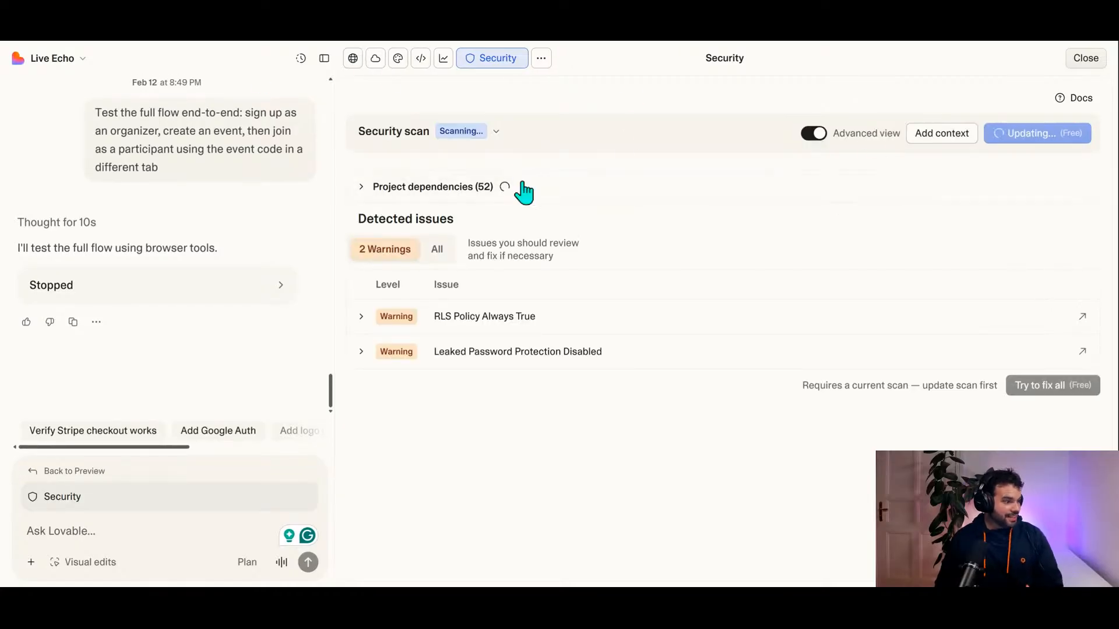
Step: Leave the security review and try to save echo as the app's published URL name
left_click(1085, 60)
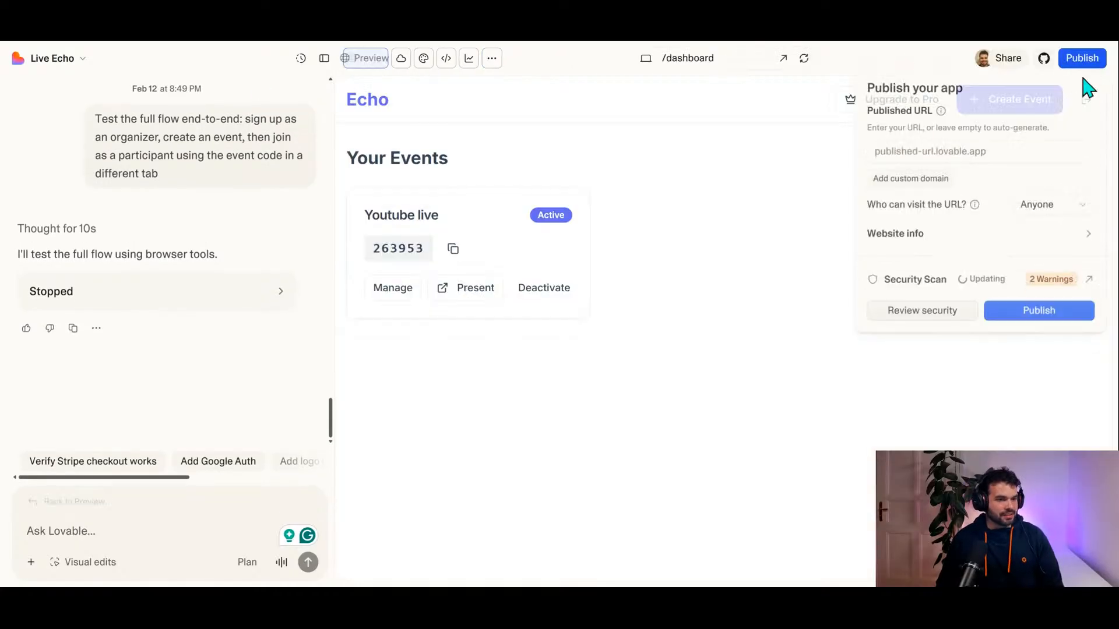
left_click(926, 155)
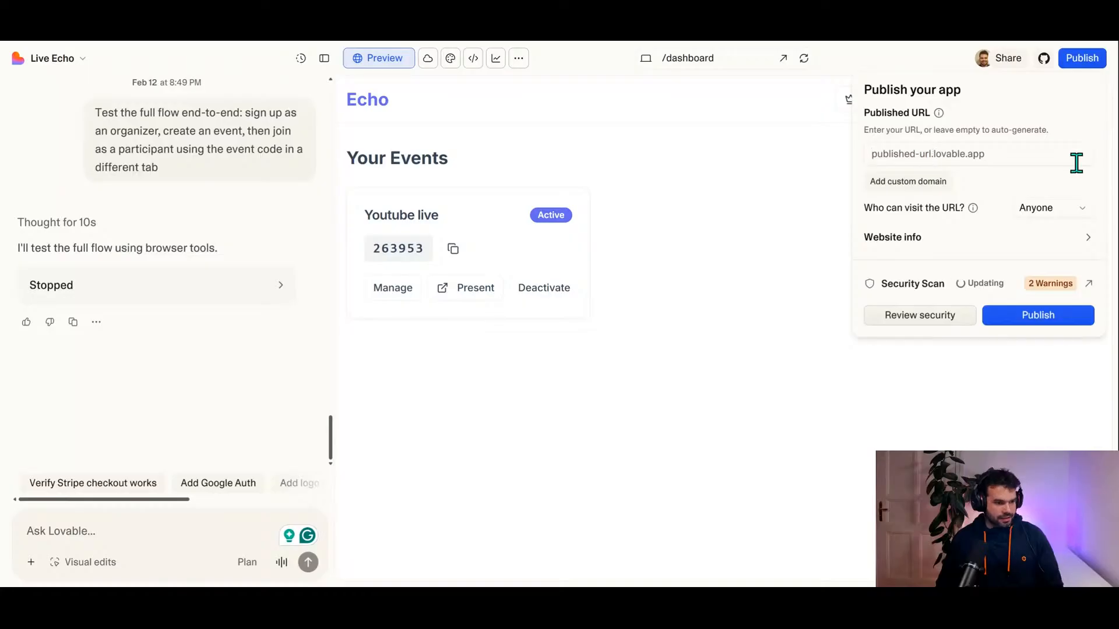
type("sli")
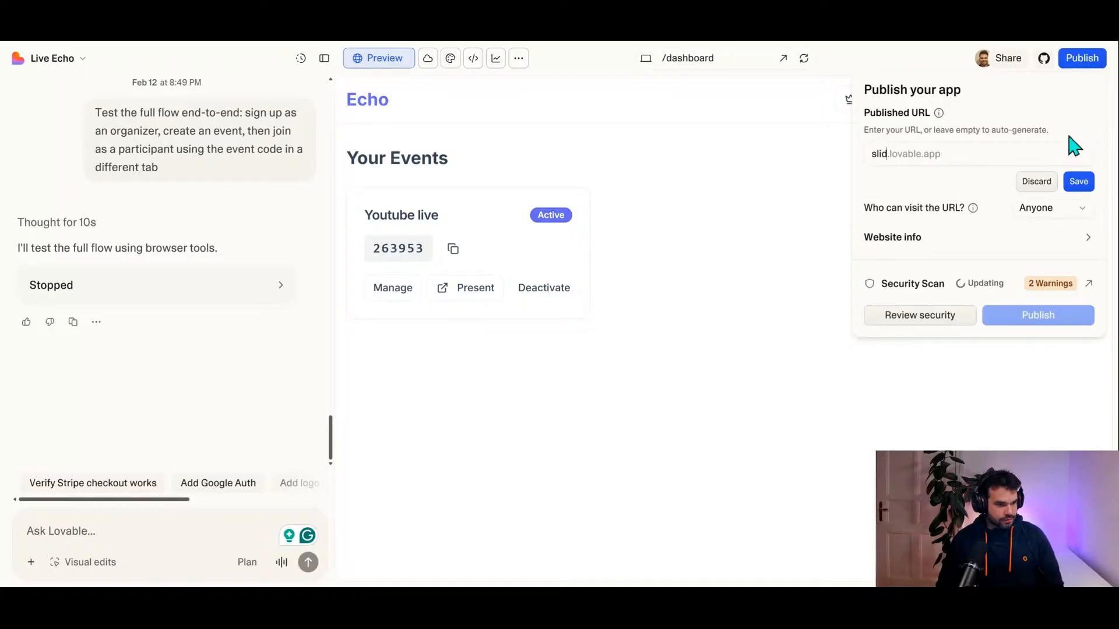
type("d")
key("BackSpace")
key("BackSpace")
key("BackSpace")
key("BackSpace")
type("echo")
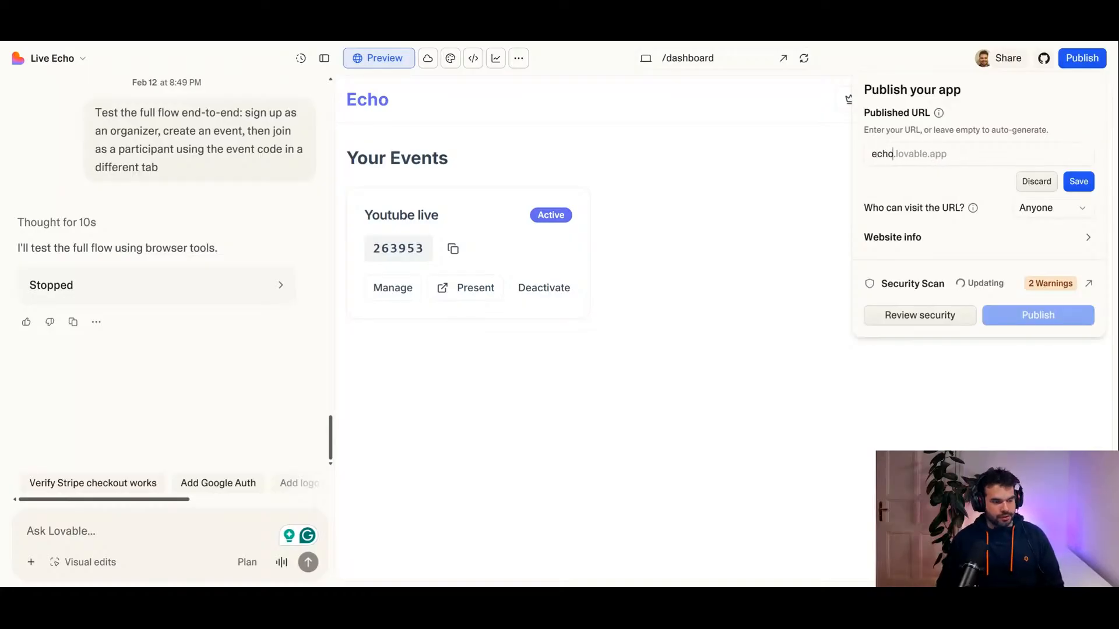
left_click(1079, 181)
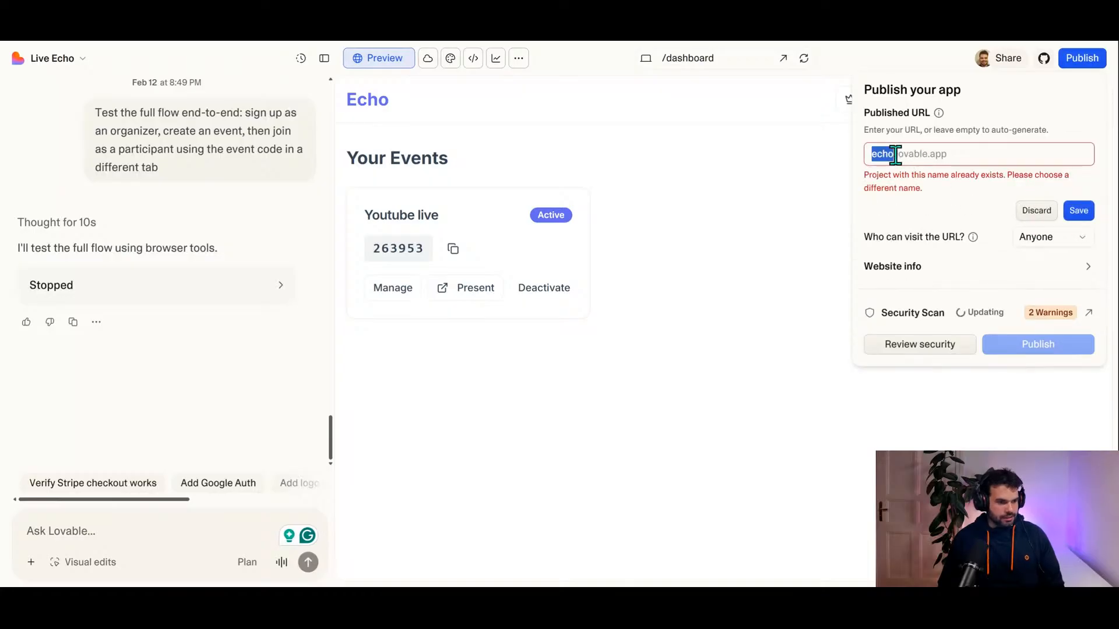
Step: Try to save echo-live as the app's published URL name
left_click(915, 154)
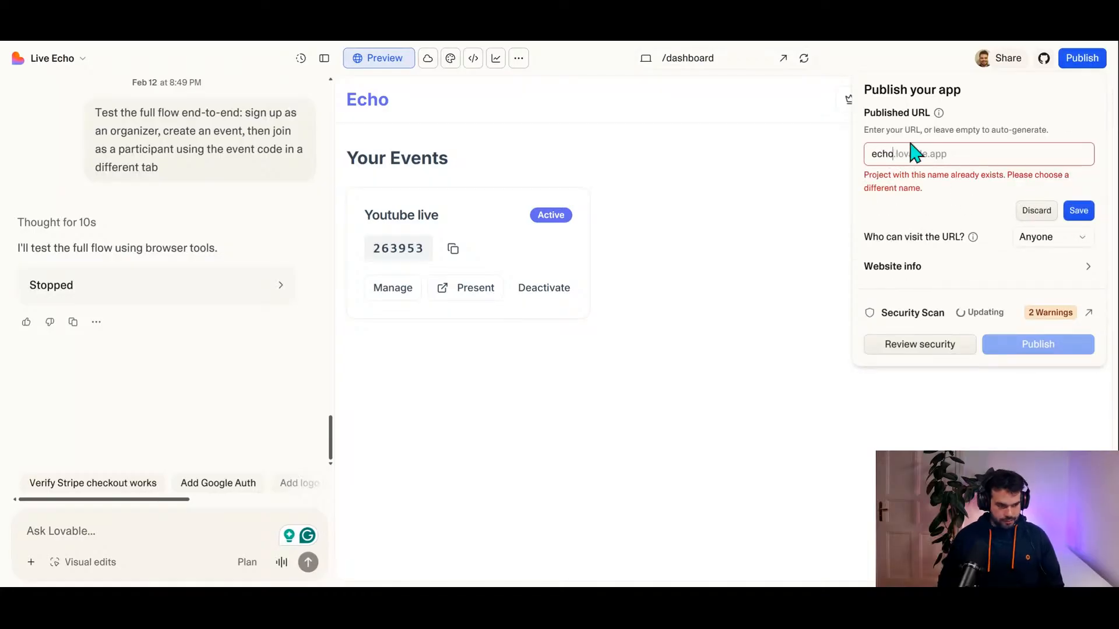
type("-live")
left_click(1069, 185)
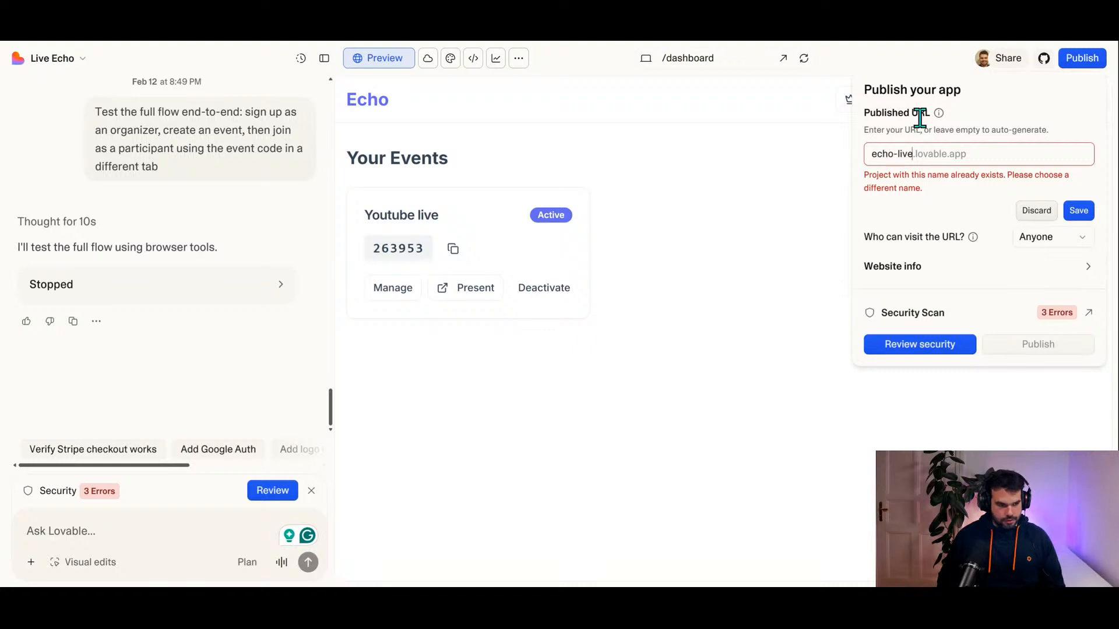
Step: Save the published URL name as echo-qa and publish the app despite the reported security issues
key("Right")
key("BackSpace")
type("qa")
left_click(1079, 183)
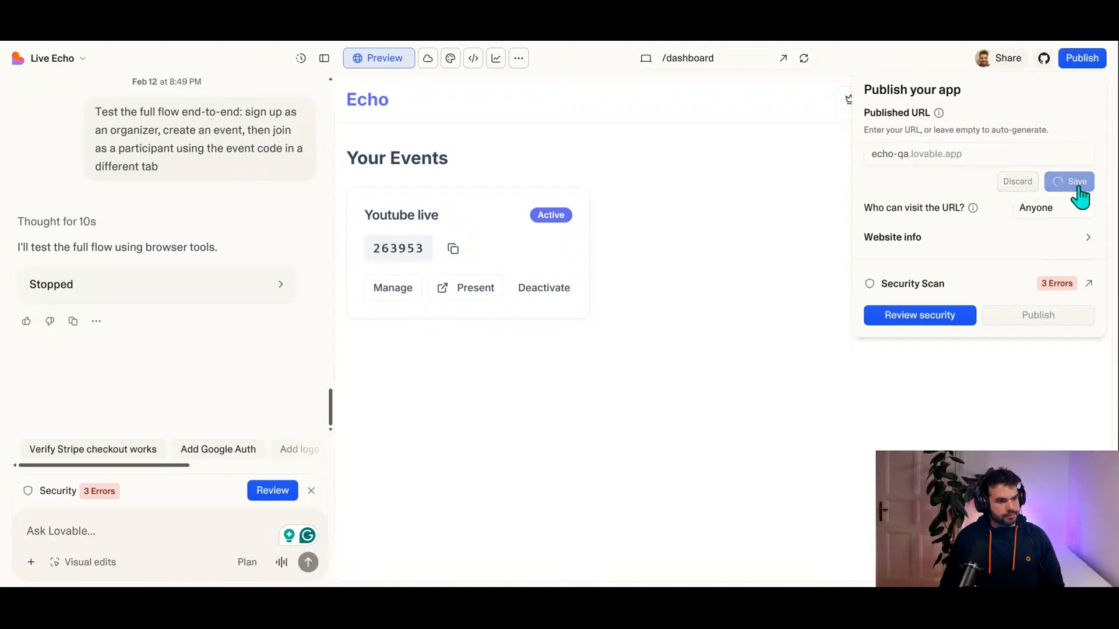
left_click(1033, 320)
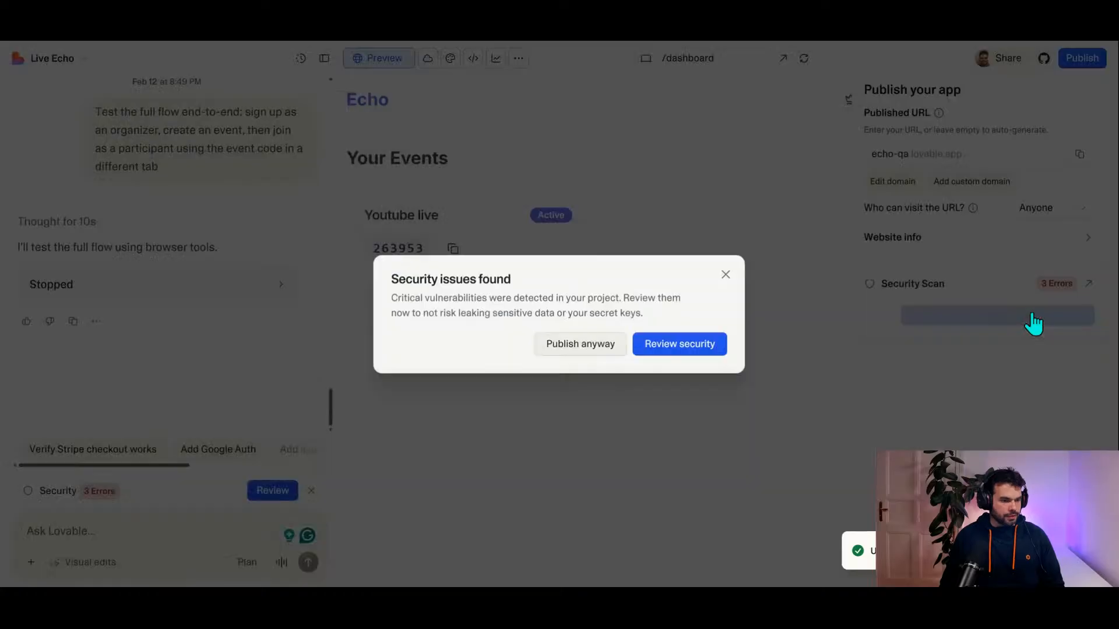
left_click(593, 350)
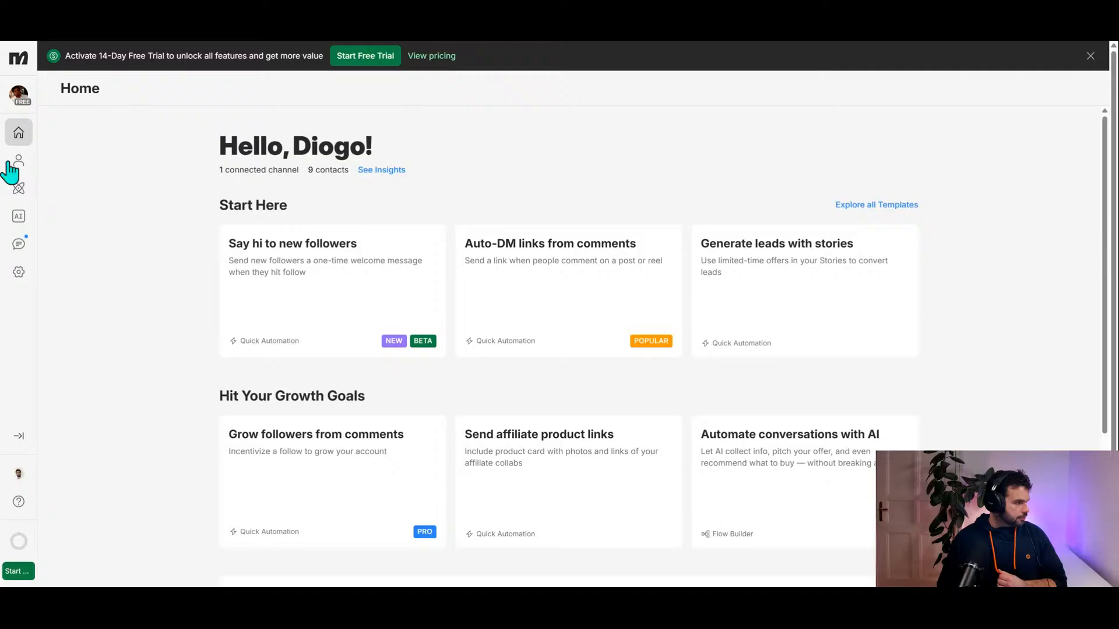
Step: In Manychat, create a new automation from the "Auto-DM links from comments" template
left_click(20, 191)
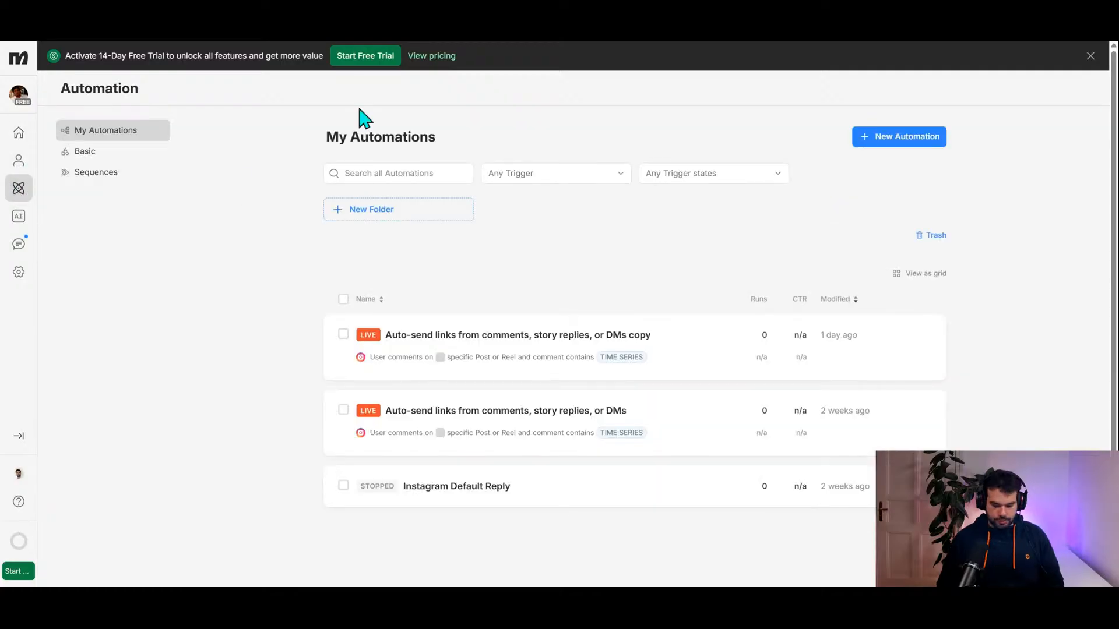
key("ctrl+plus")
key("ctrl+plus")
key("ctrl+plus")
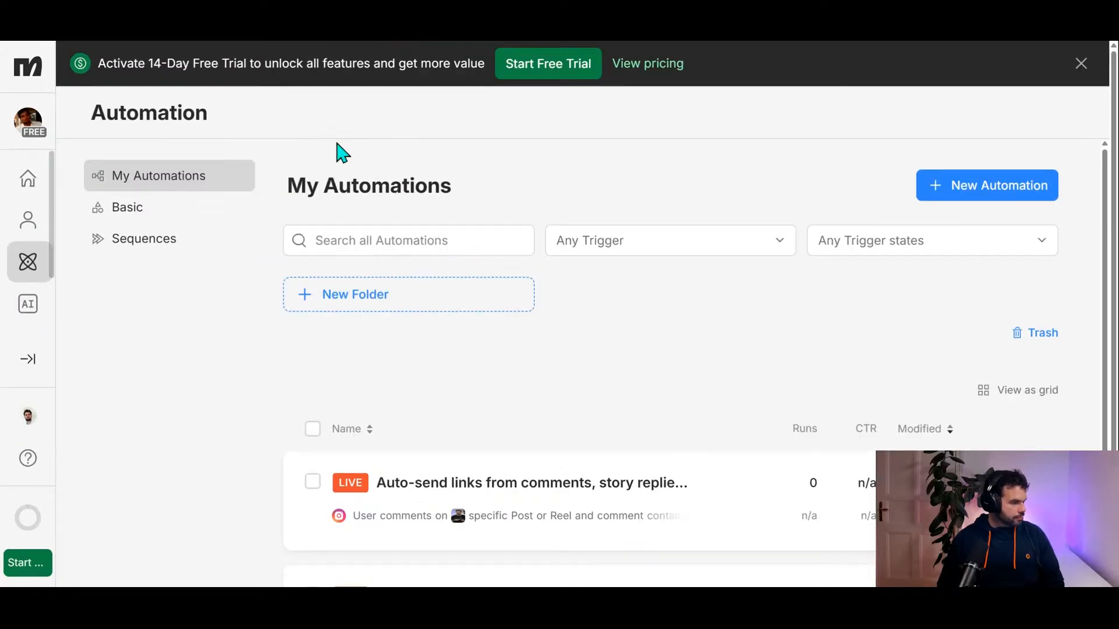
scroll(369, 257, "down", 3)
scroll(583, 384, "up", 1)
scroll(729, 380, "down", 1)
scroll(911, 302, "up", 3)
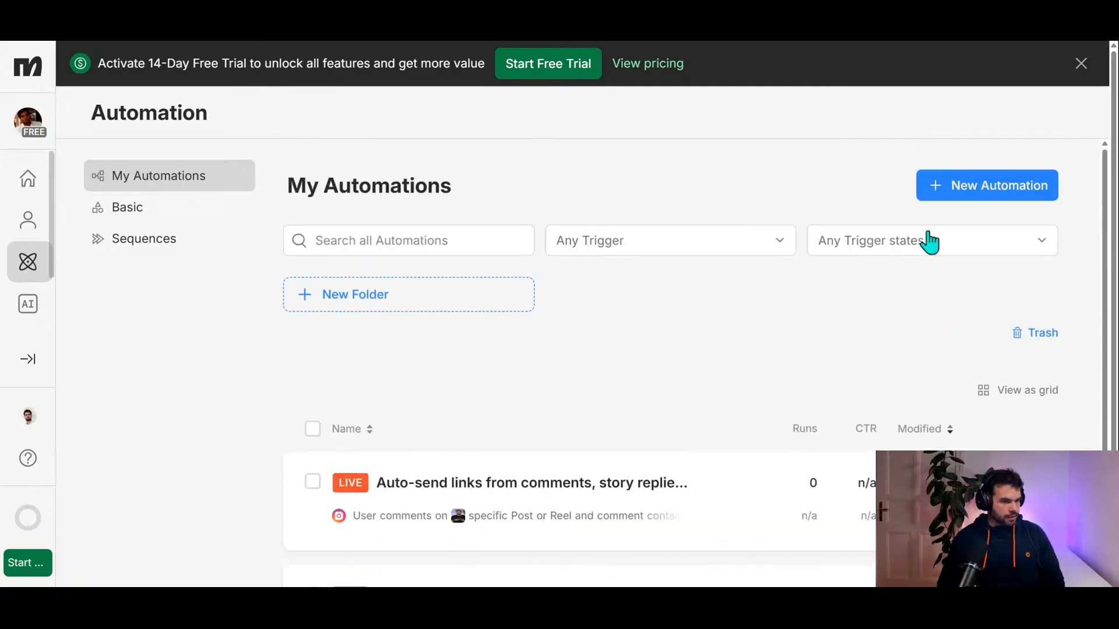
left_click(991, 186)
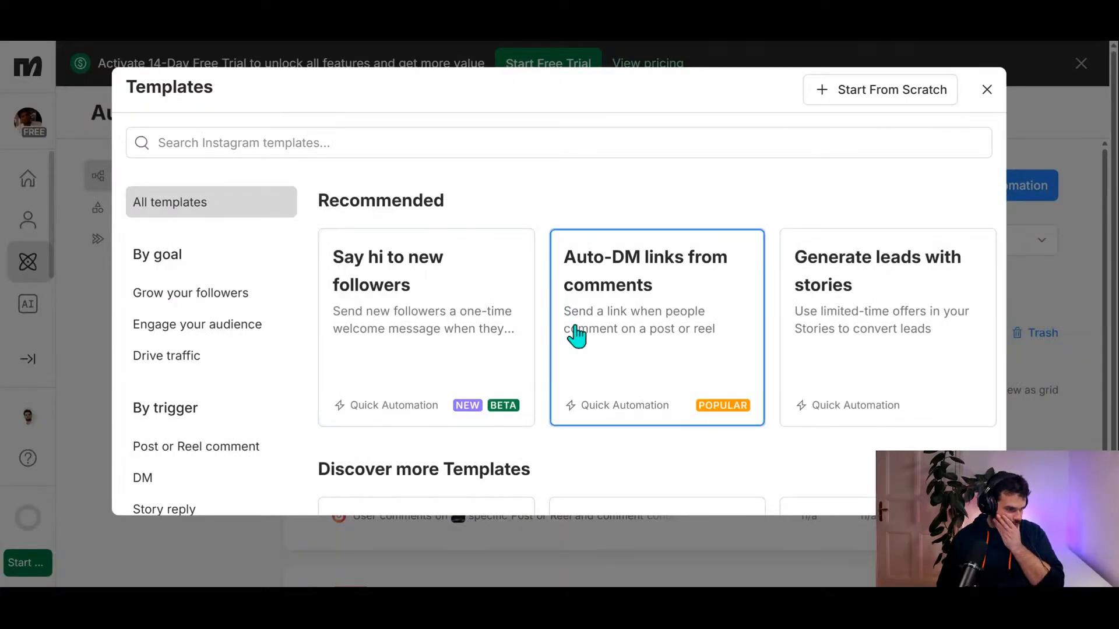
left_click(662, 334)
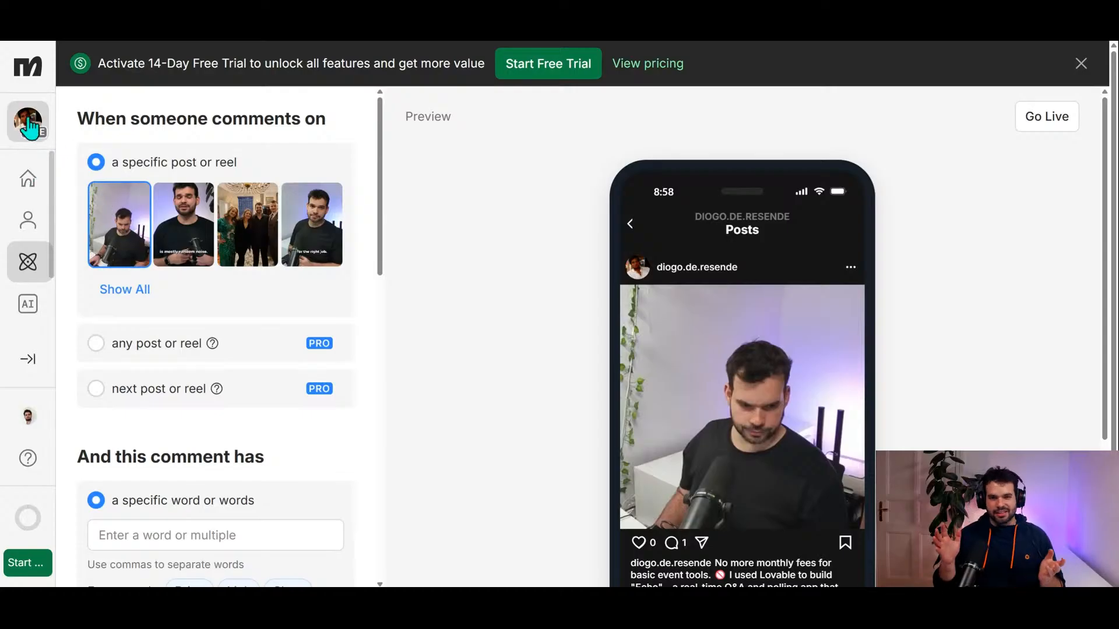
Step: Set the specific comment word that triggers the automation to ECHO
scroll(165, 370, "down", 3)
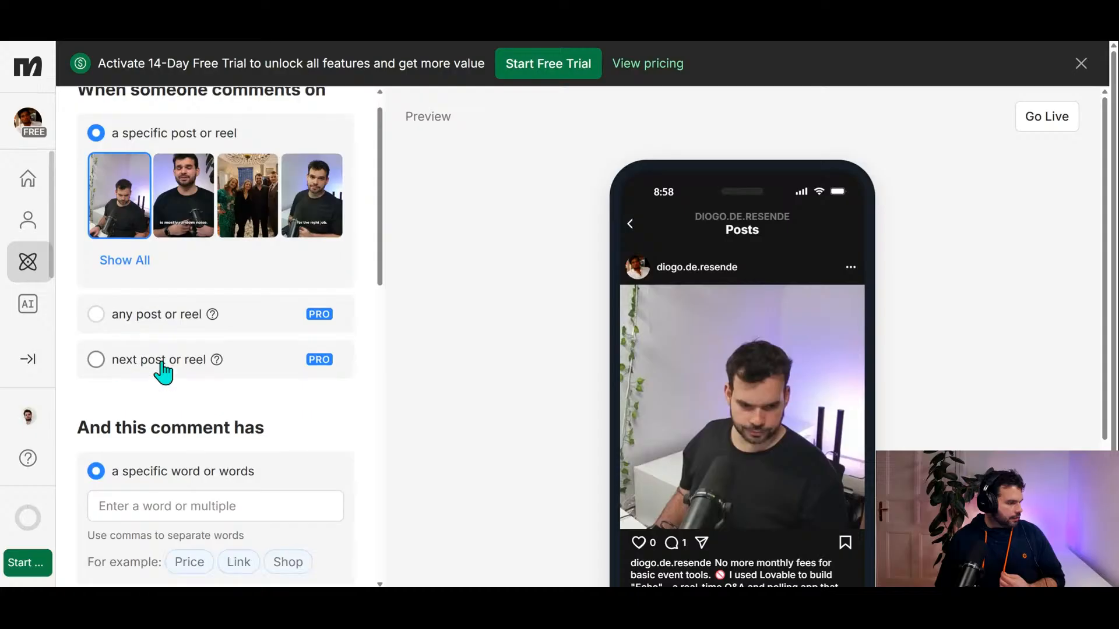
left_click(215, 362)
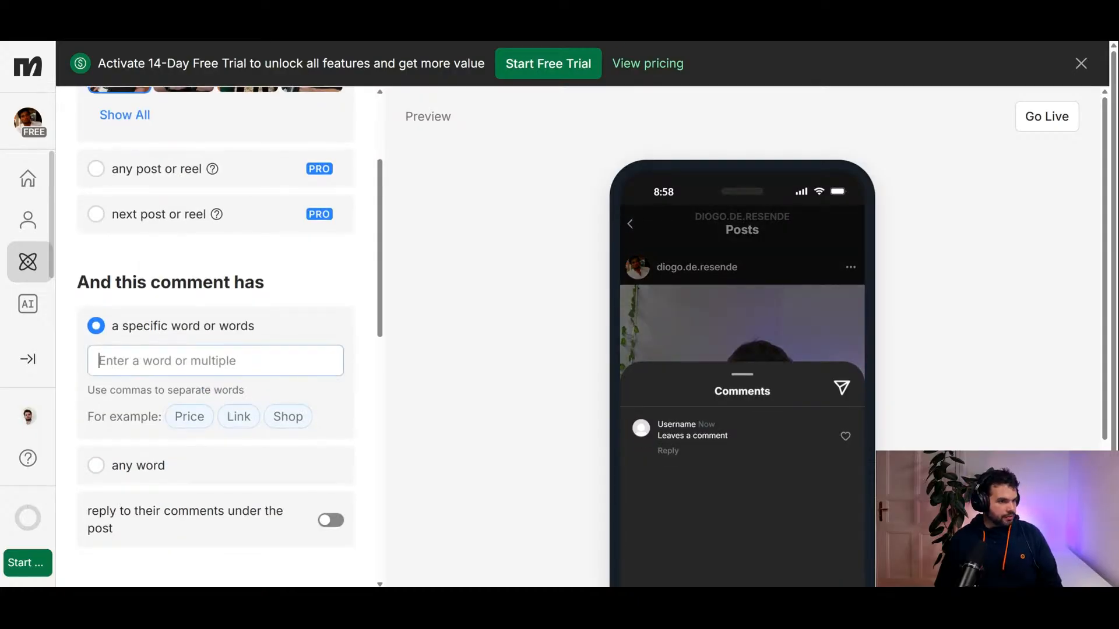
type("ECHO")
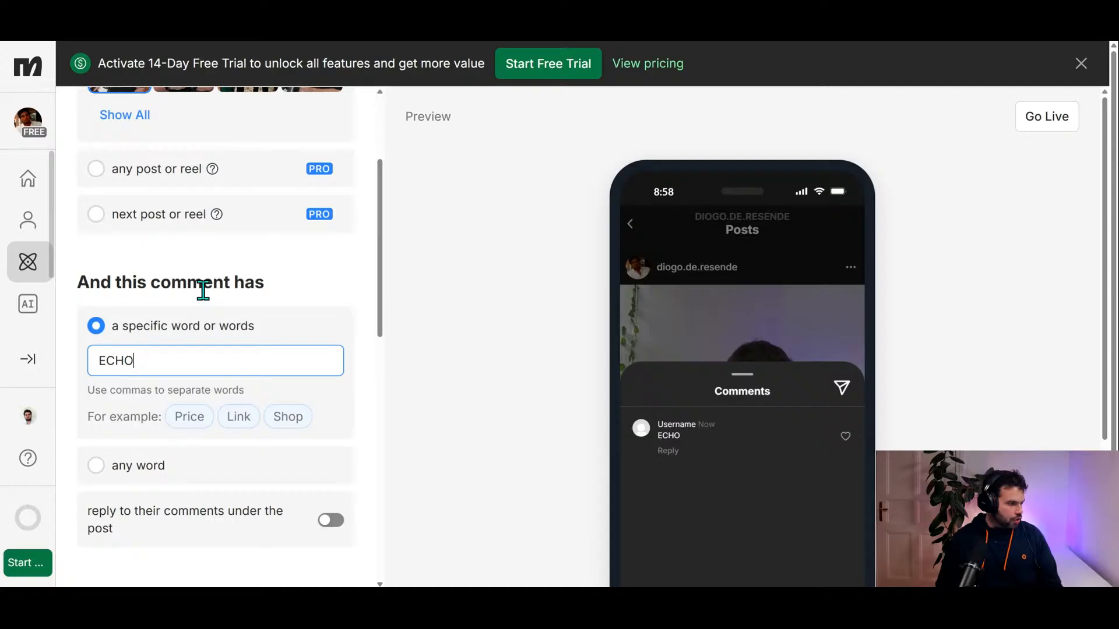
Step: Review the opening DM's message, its button label and the optional DM settings that follow
scroll(280, 442, "down", 4)
scroll(264, 440, "down", 2)
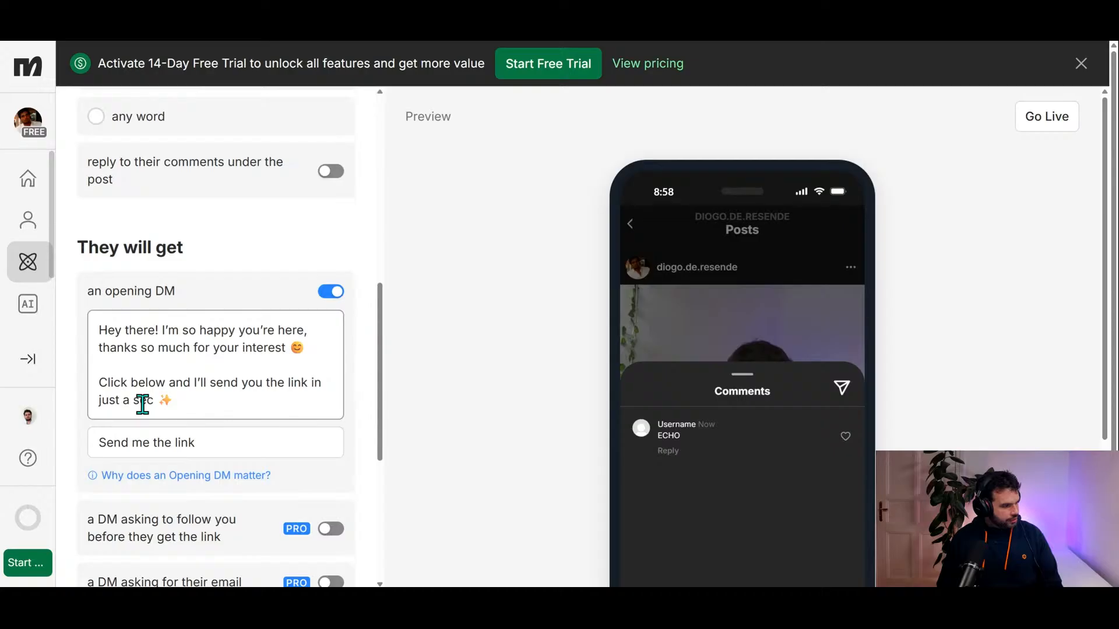
scroll(202, 400, "down", 2)
left_click(192, 325)
scroll(199, 332, "down", 1)
scroll(206, 342, "down", 1)
scroll(206, 349, "down", 1)
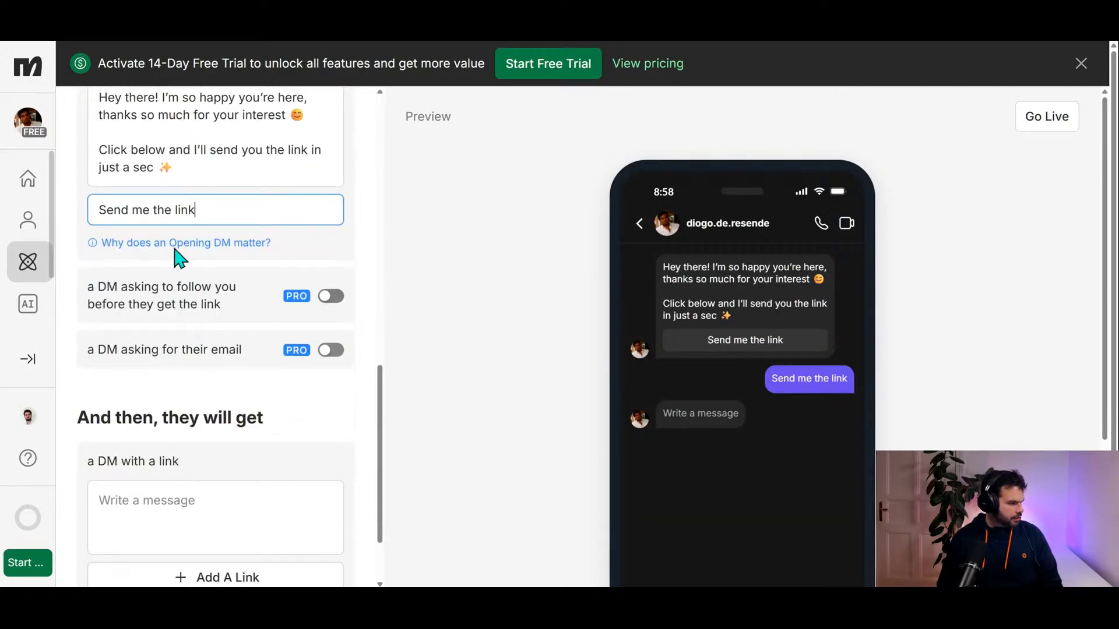
scroll(174, 280, "down", 2)
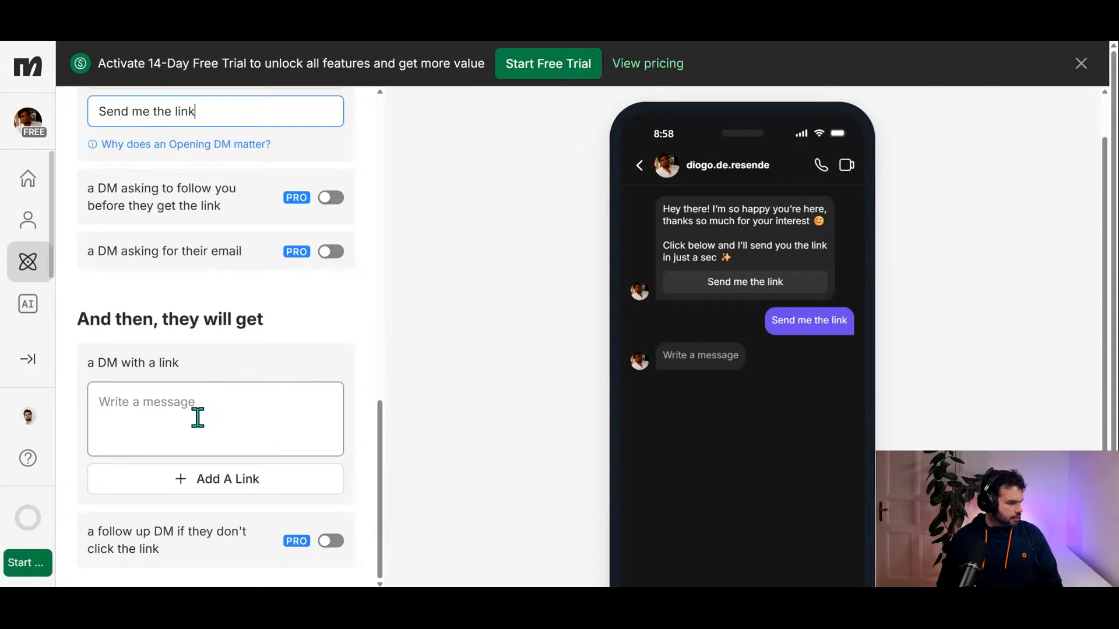
Step: Add a link button labelled Open to the DM with a link, using the copied URL
left_click(195, 417)
left_click(228, 490)
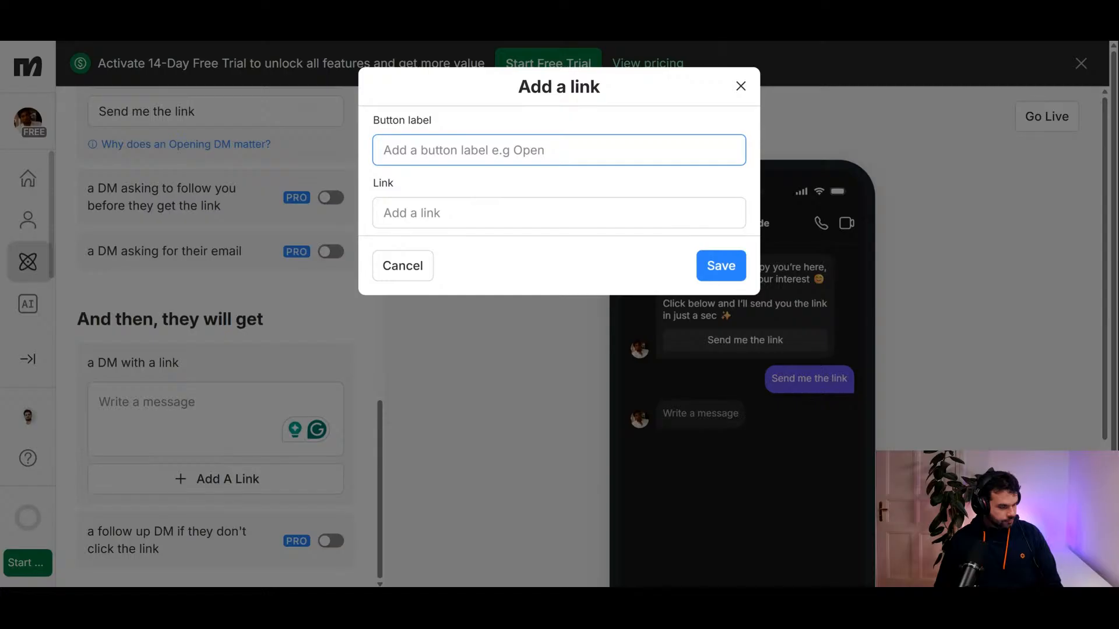
type("Open")
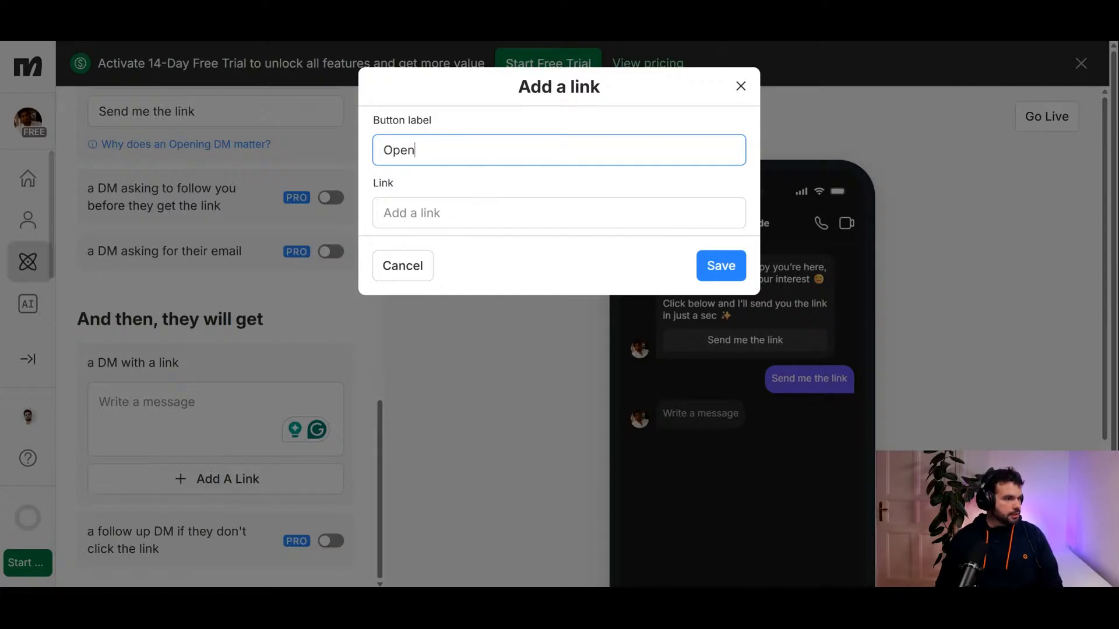
left_click(554, 41)
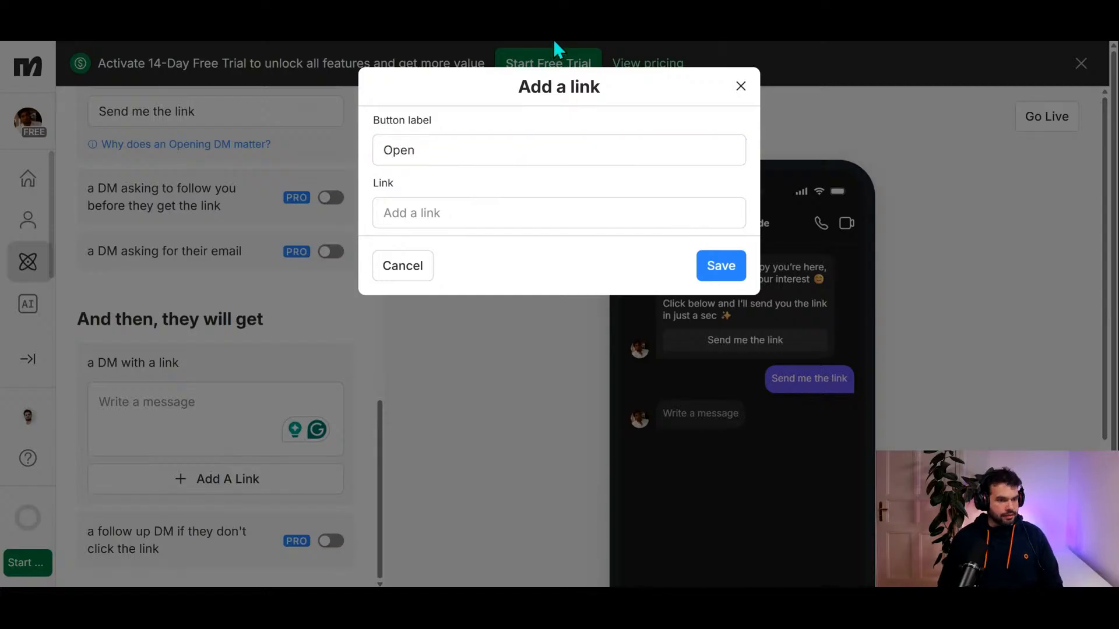
left_click(459, 214)
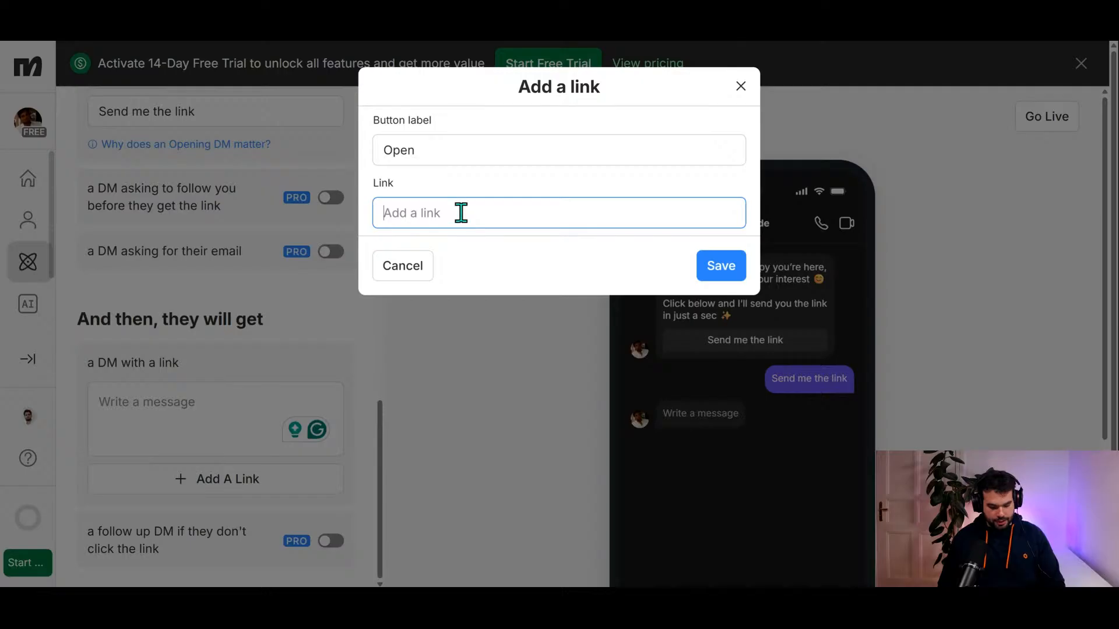
type("https://echo-qa.lovable.app")
left_click(721, 269)
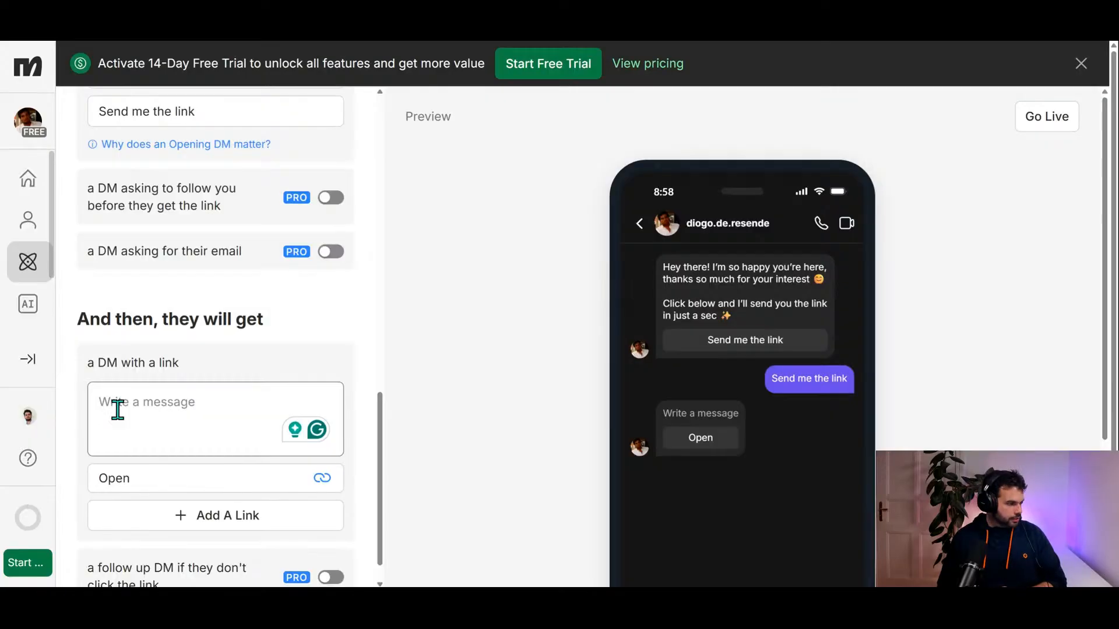
Step: Write "Let me know what you think!" as the message of the DM with a link
left_click(167, 412)
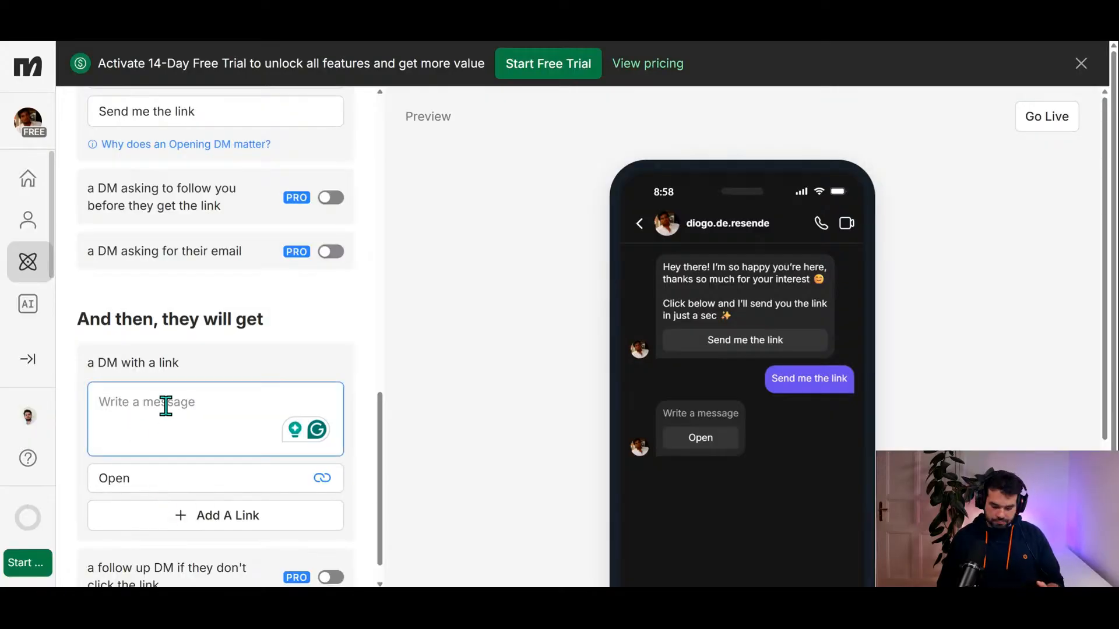
type("Let me know")
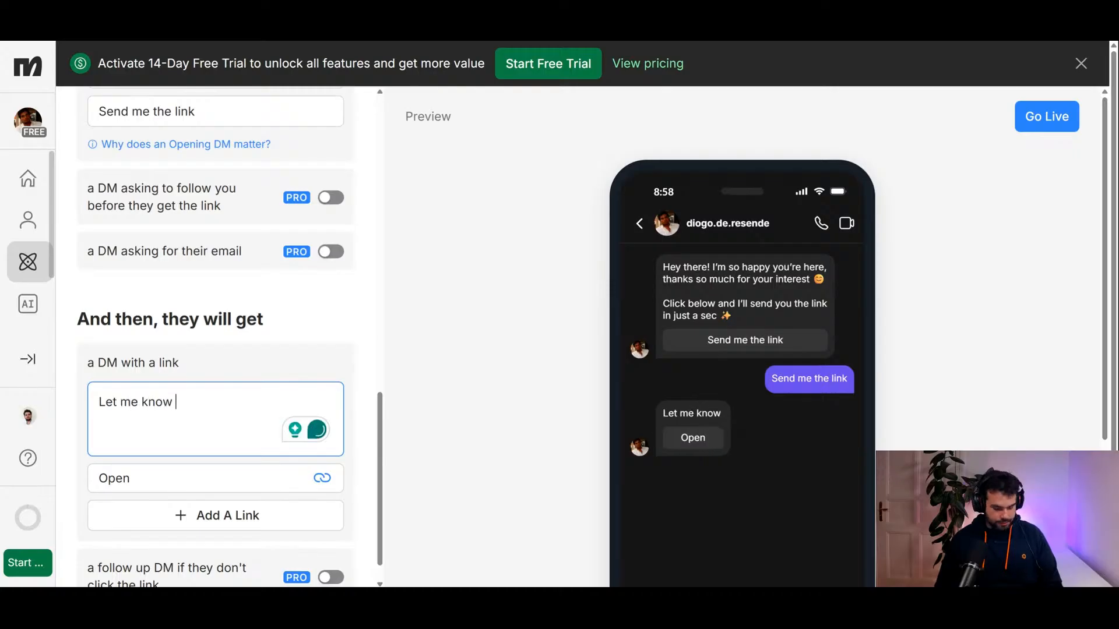
type(" wha t")
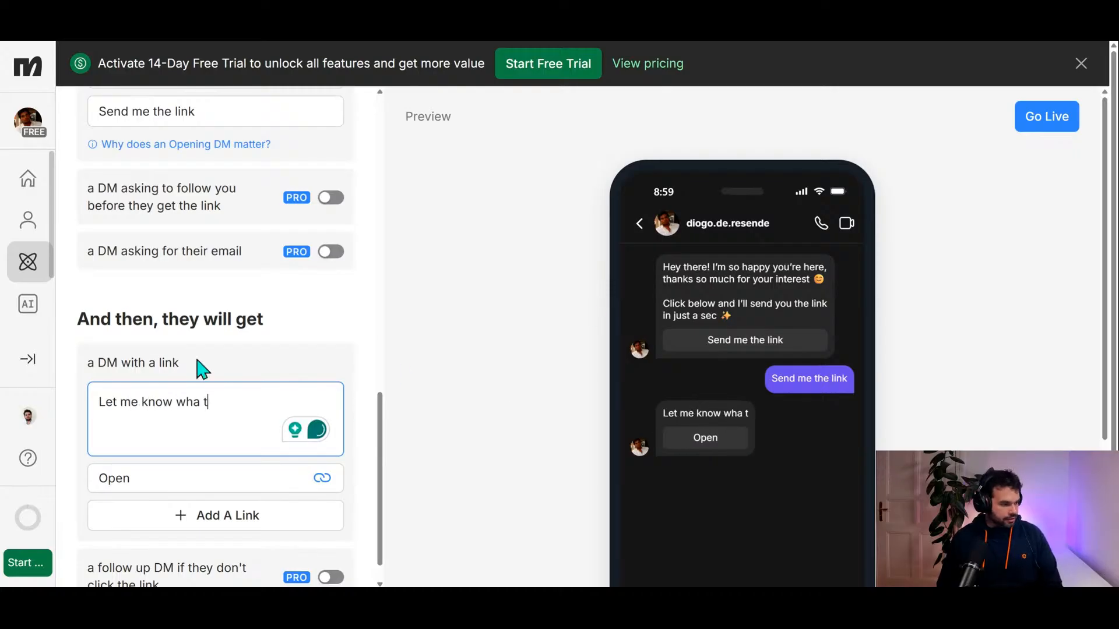
key("BackSpace")
key("BackSpace")
type("t ")
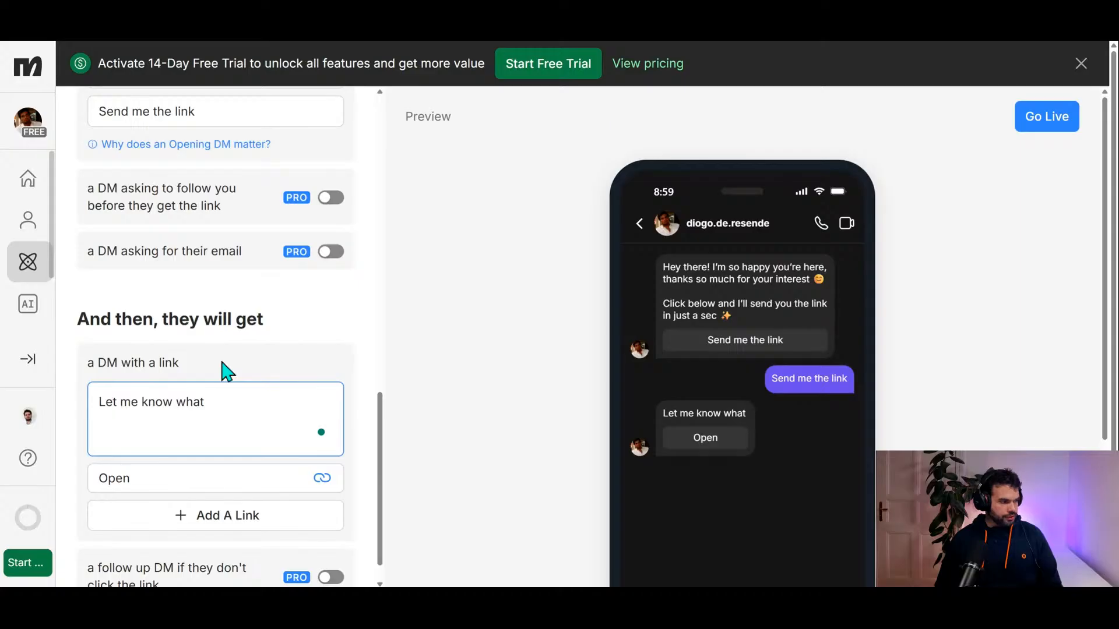
type("you think!")
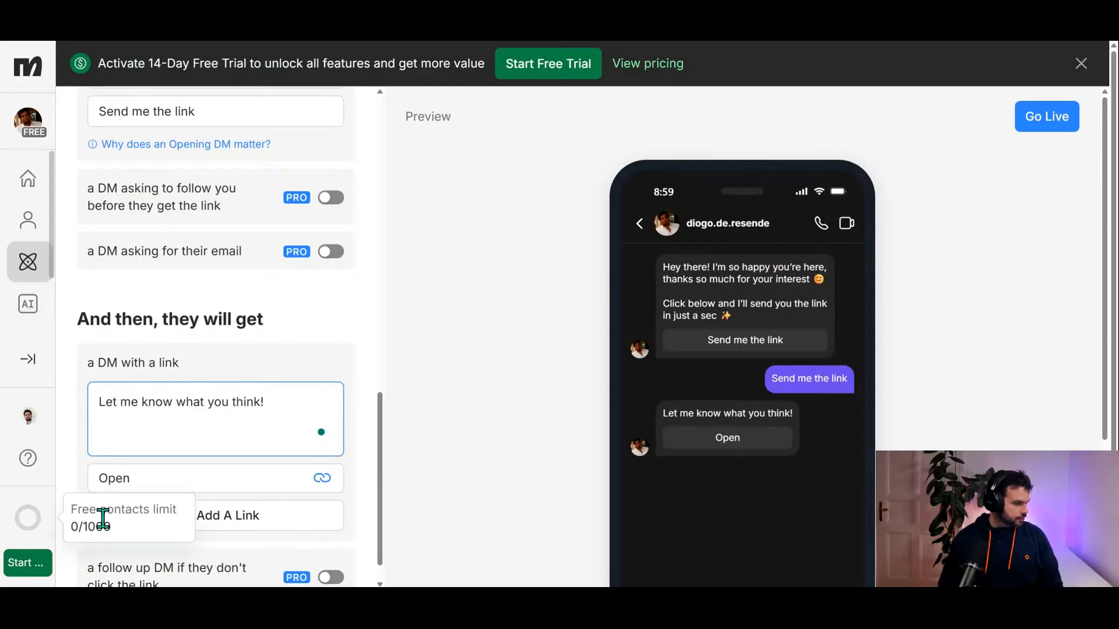
Step: Check the automation's settings from the link DM back up to the selected reel, and set the automation live
scroll(103, 519, "down", 1)
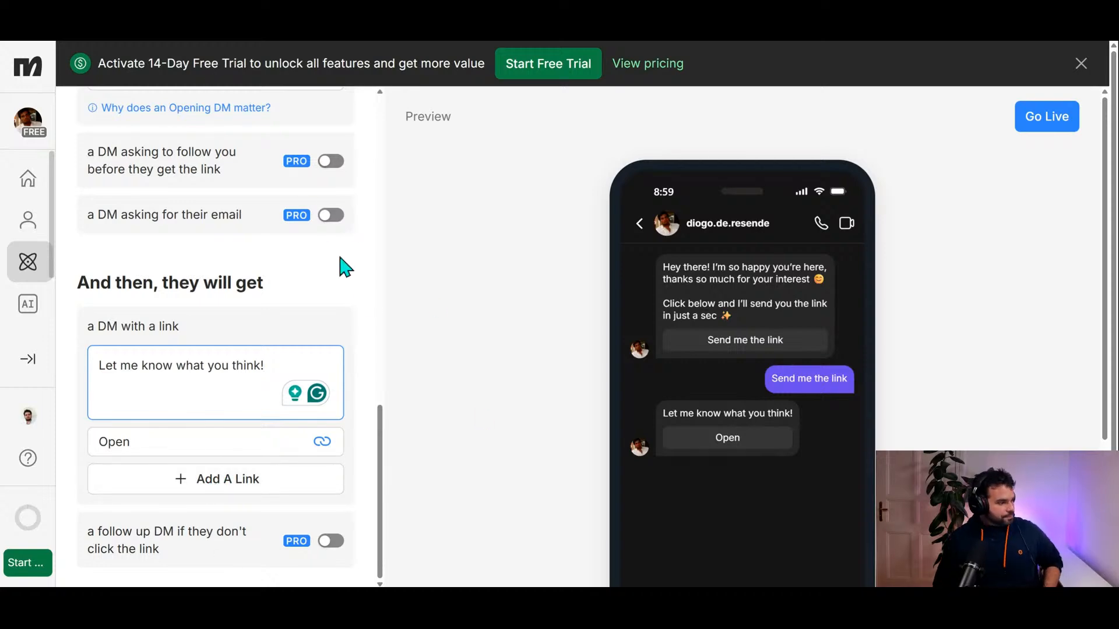
scroll(283, 311, "up", 5)
scroll(278, 301, "up", 8)
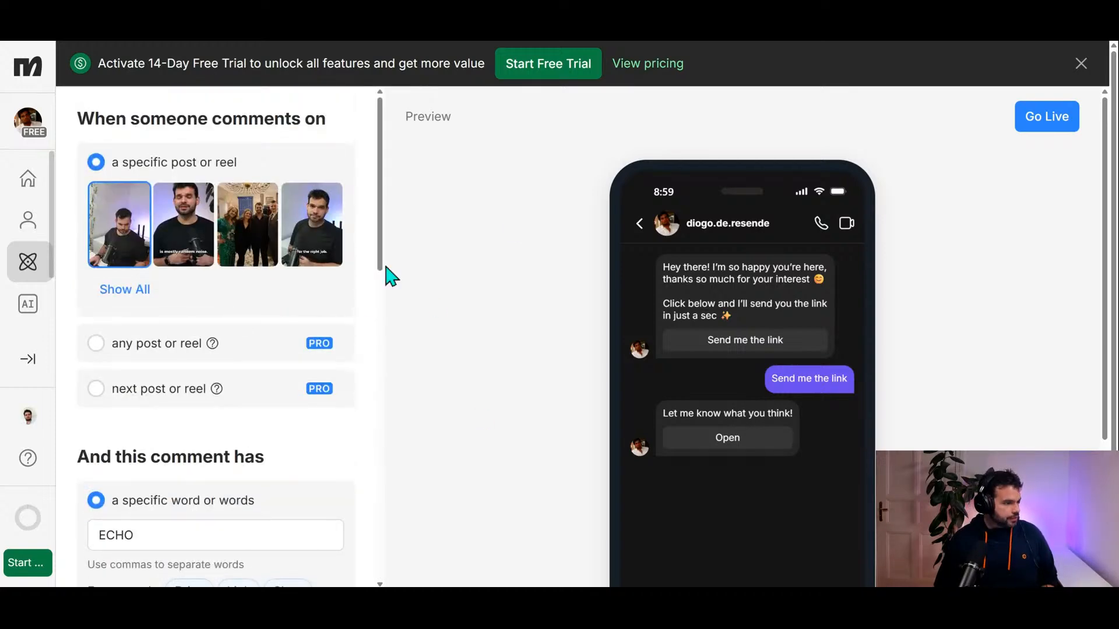
left_click(1040, 132)
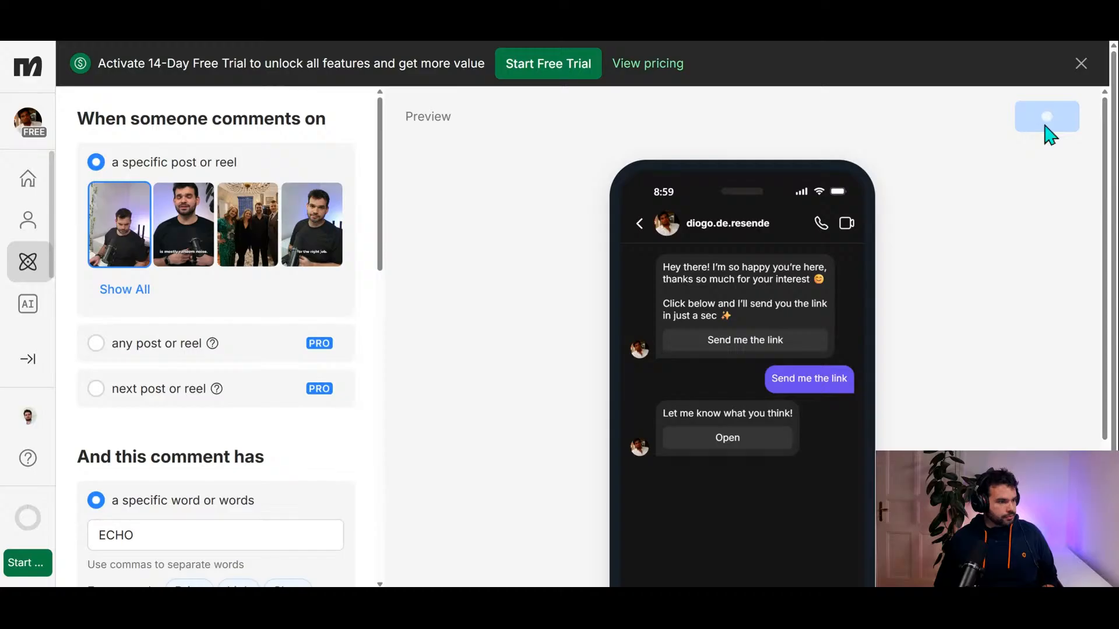